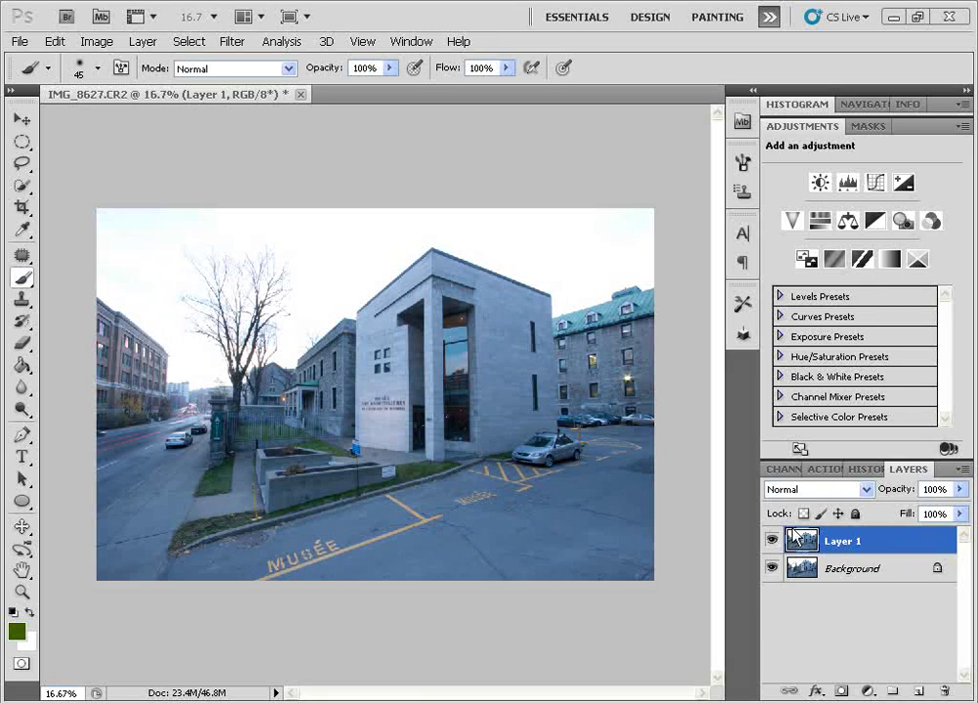
click(93, 43)
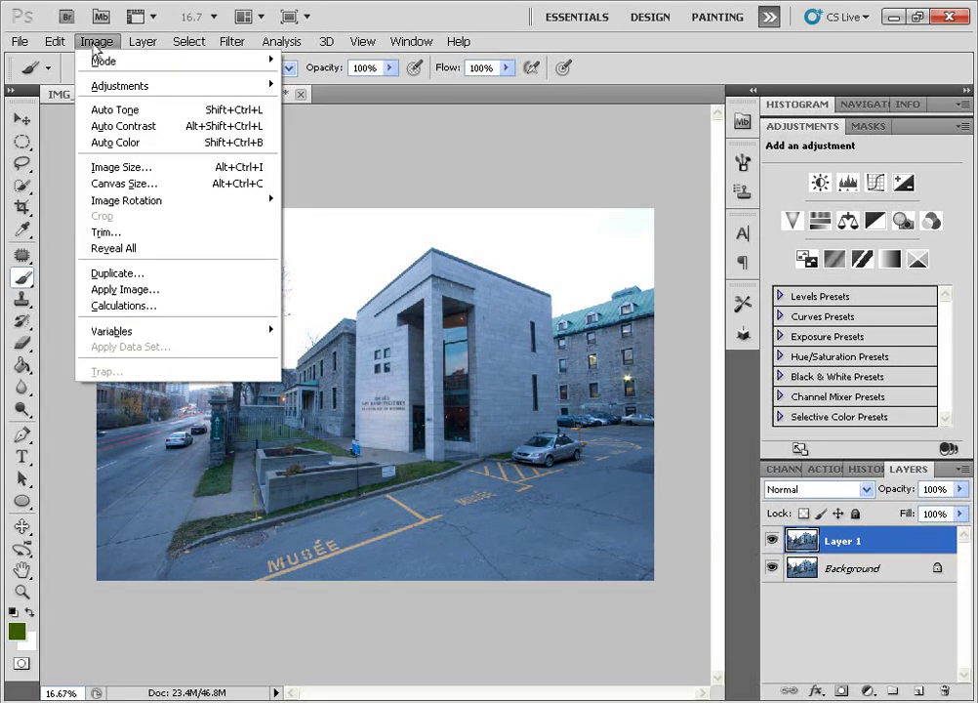
click(137, 112)
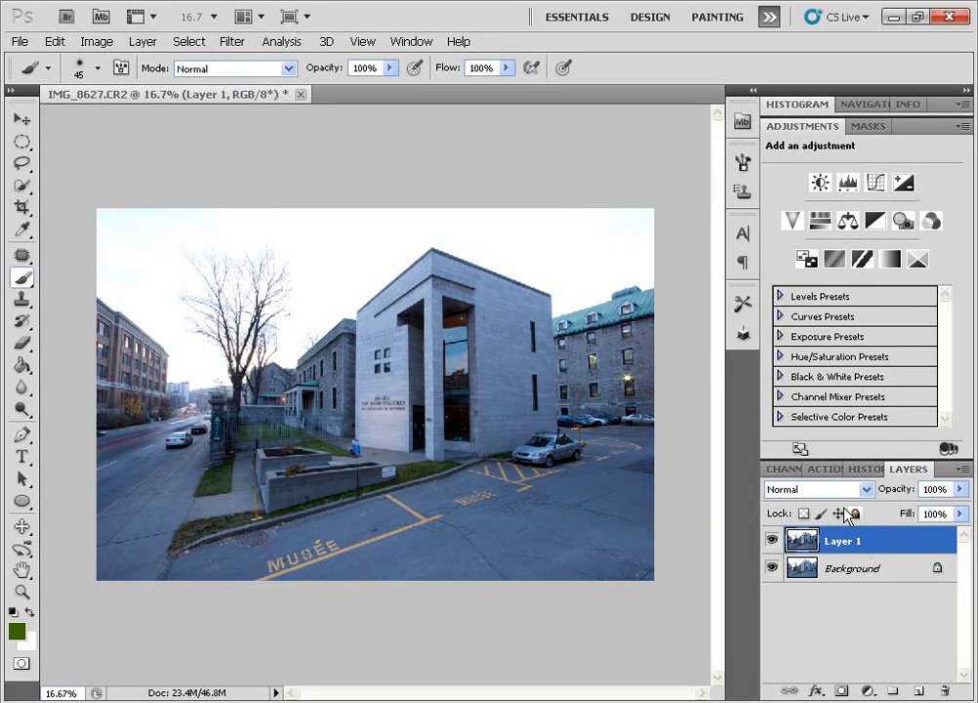
click(771, 567)
click(772, 543)
click(771, 543)
click(772, 543)
click(771, 543)
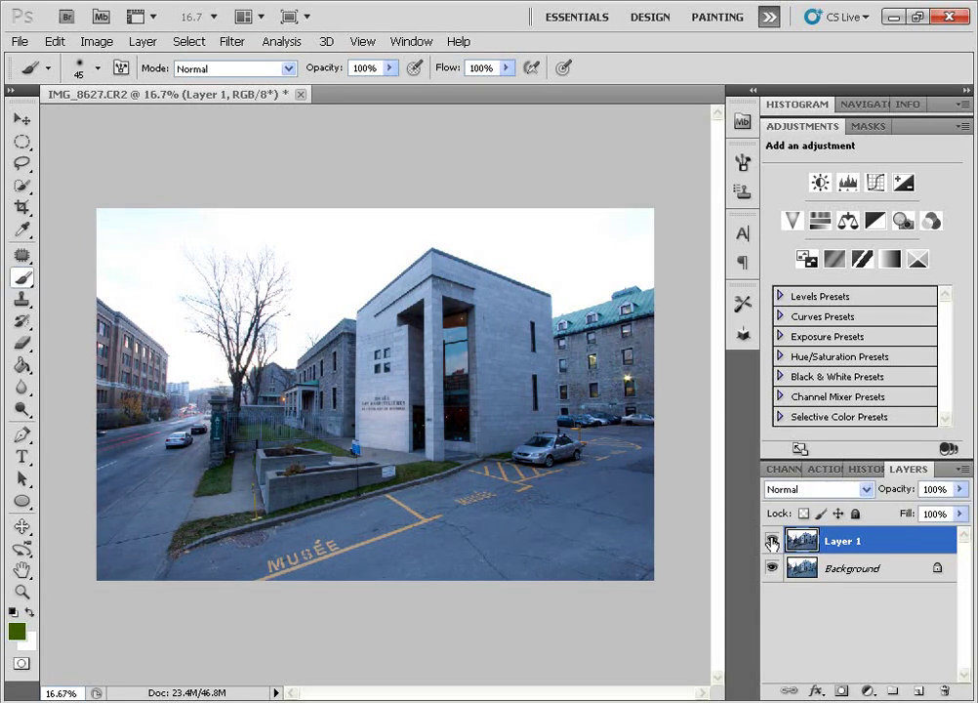
click(867, 469)
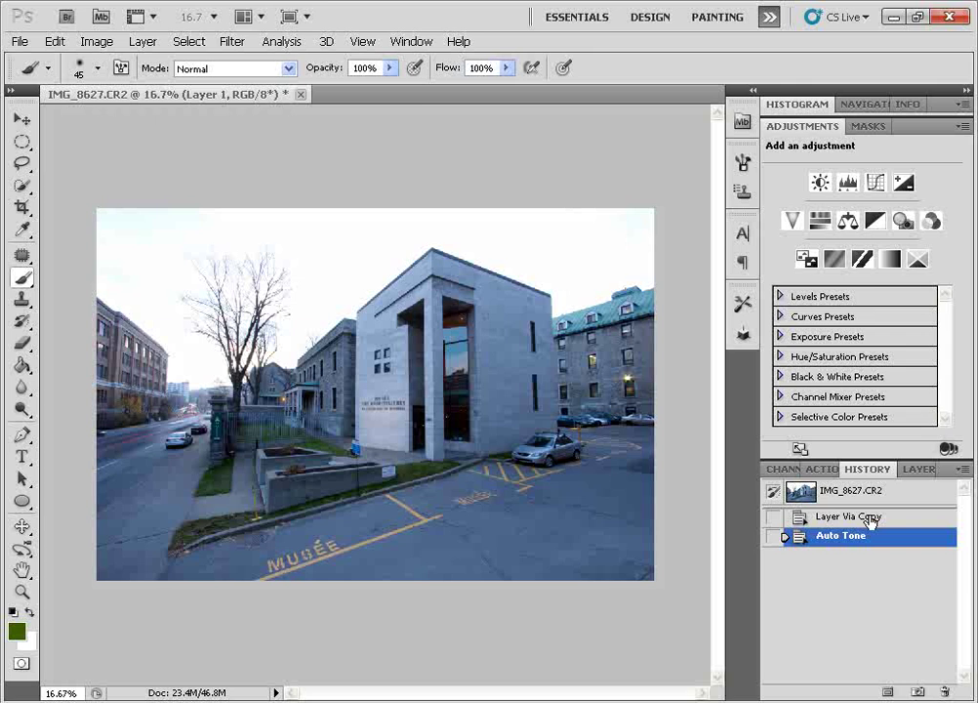
click(872, 515)
click(913, 469)
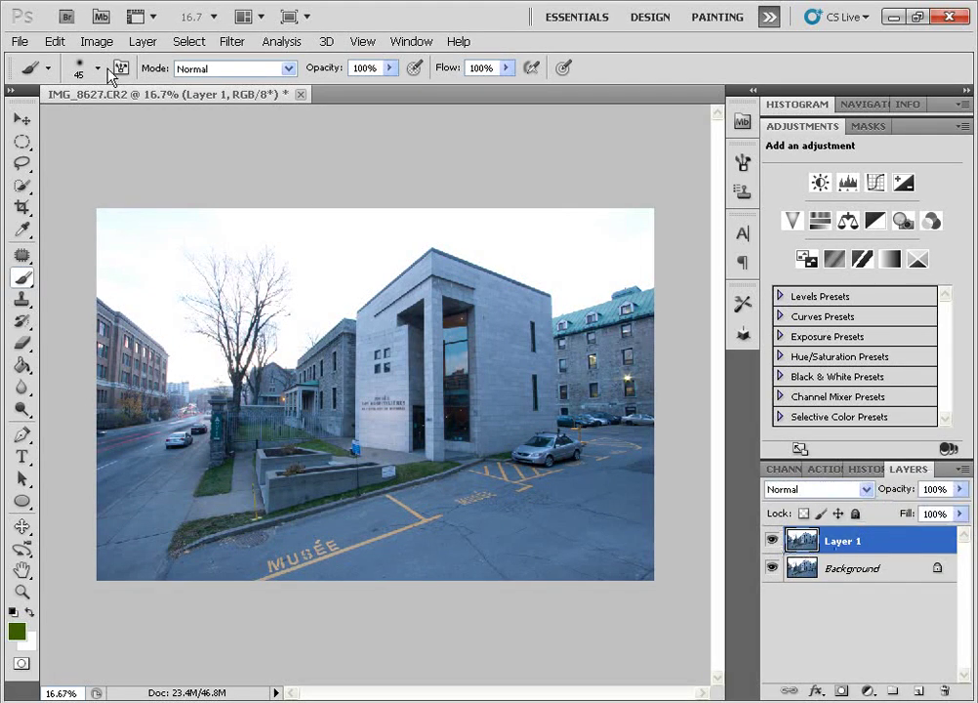
click(98, 41)
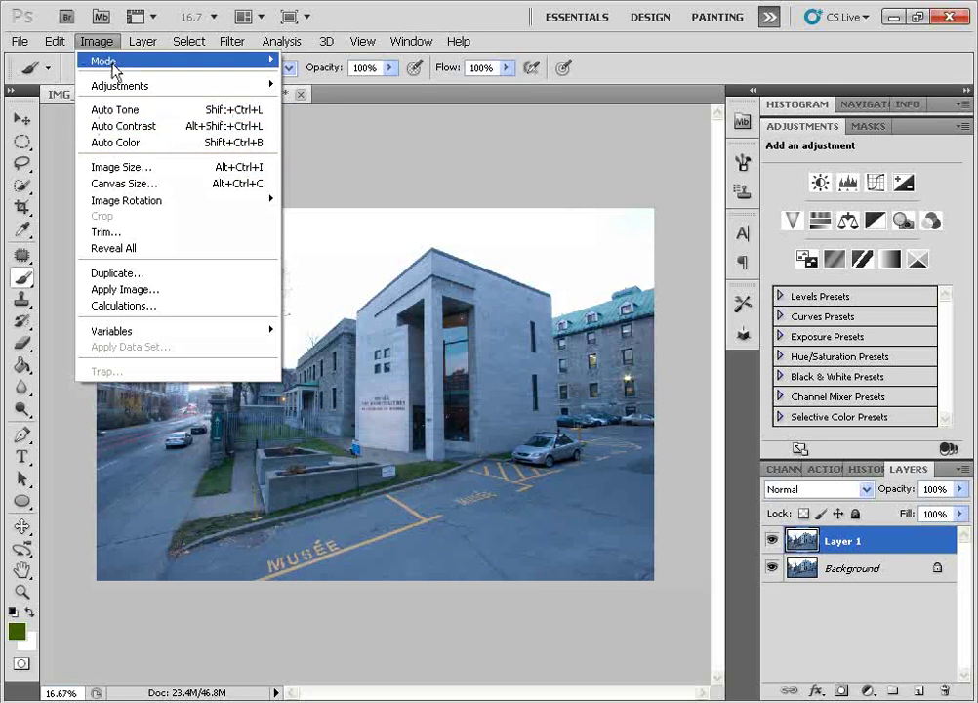
click(144, 145)
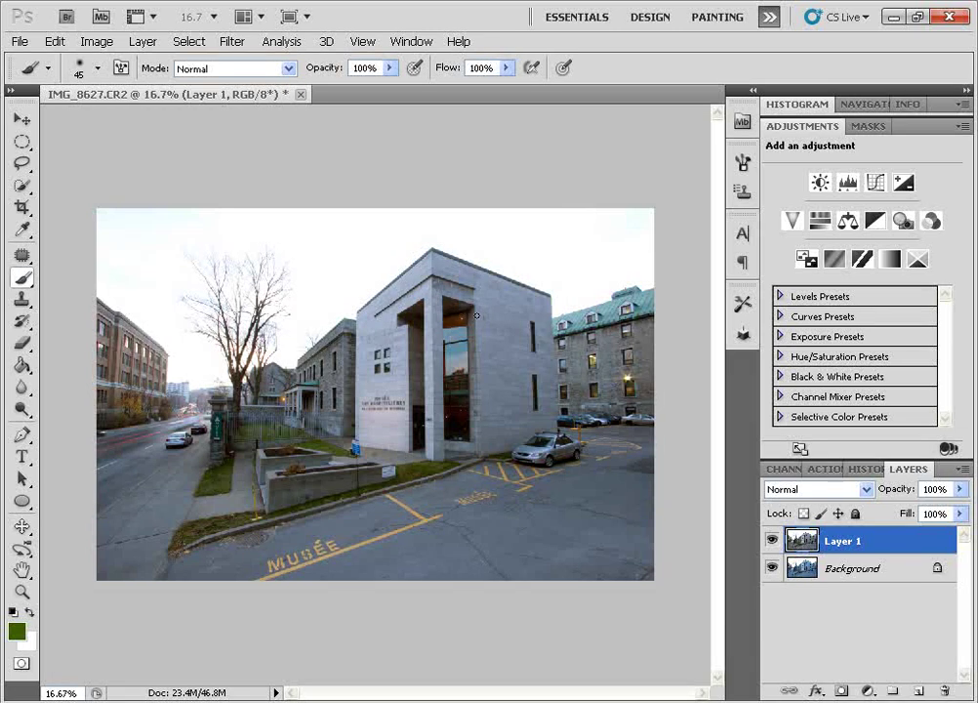
click(865, 469)
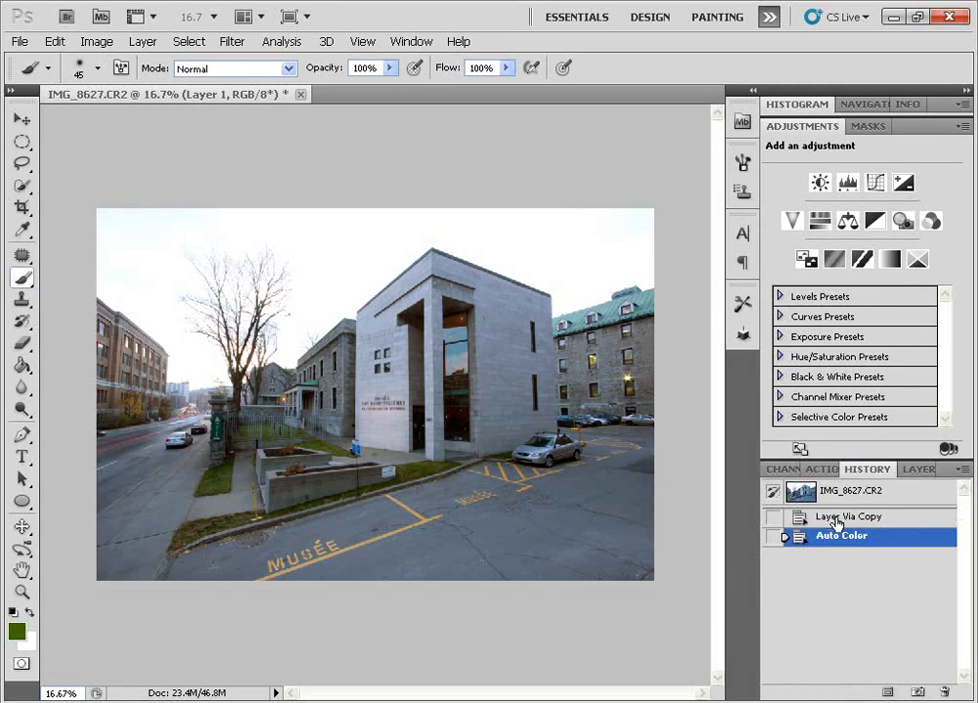
click(840, 518)
Open Variations for Layer 1 and toggle the clipping warnings on and off
click(919, 470)
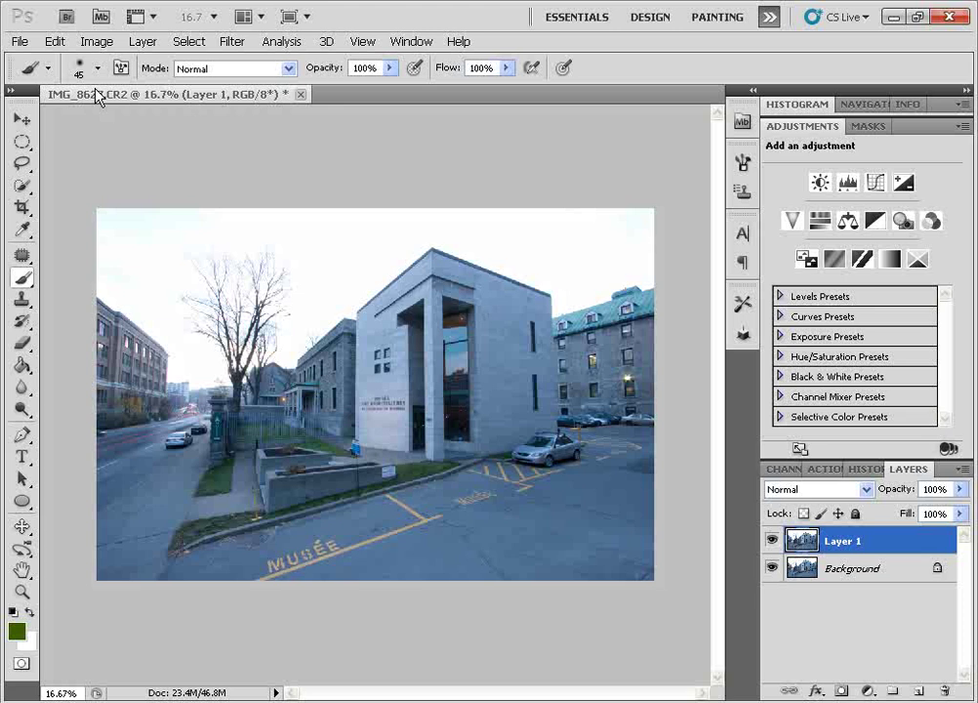
click(98, 44)
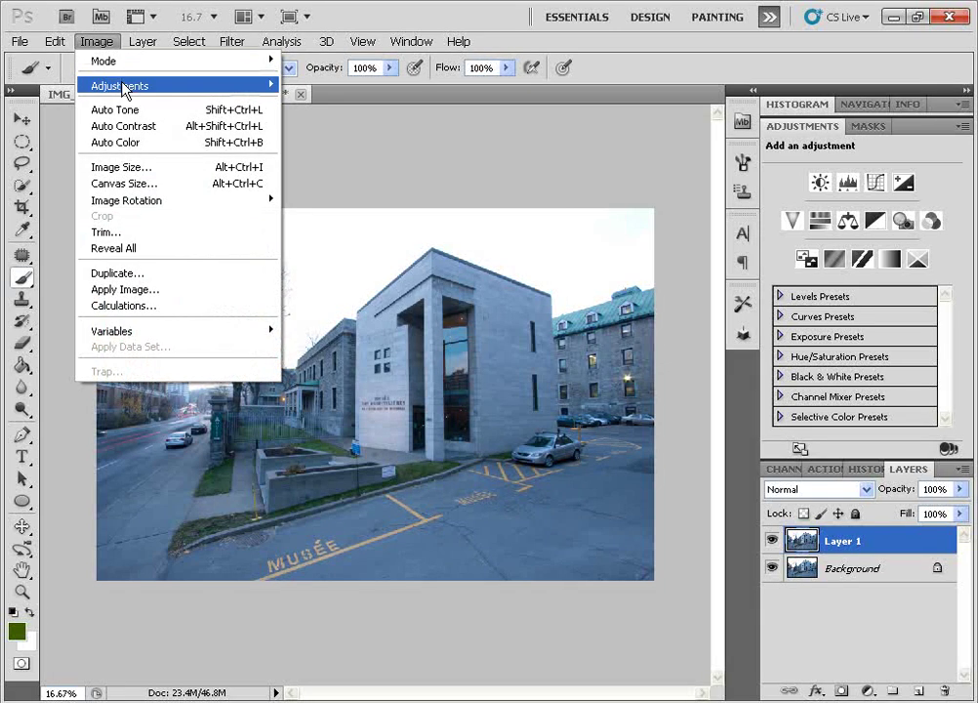
mouse_move(124, 87)
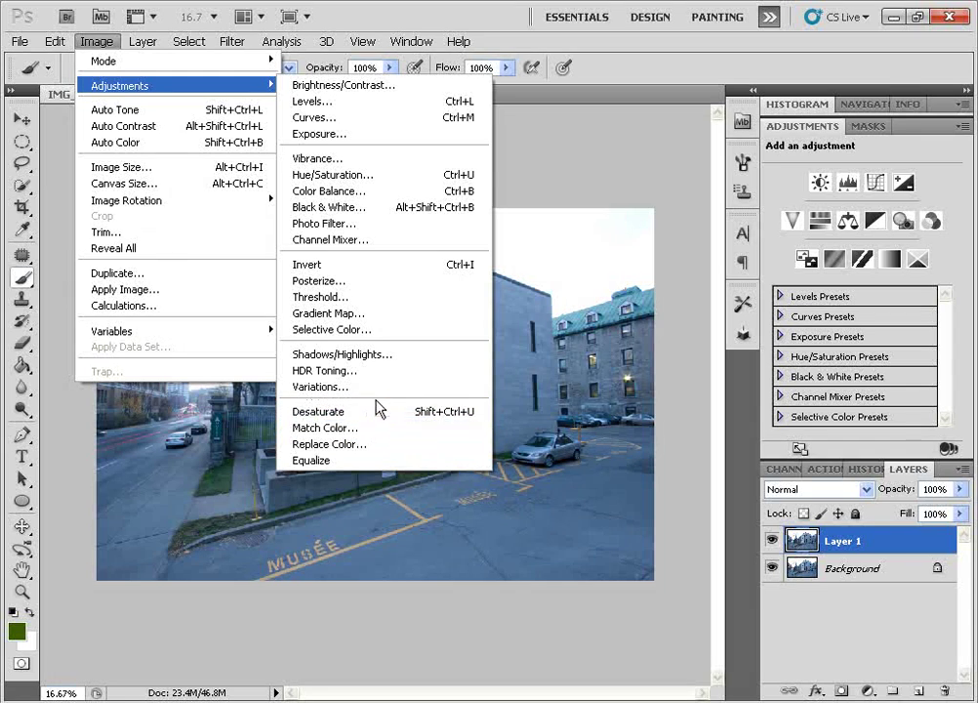
mouse_move(137, 39)
mouse_move(98, 39)
mouse_move(125, 88)
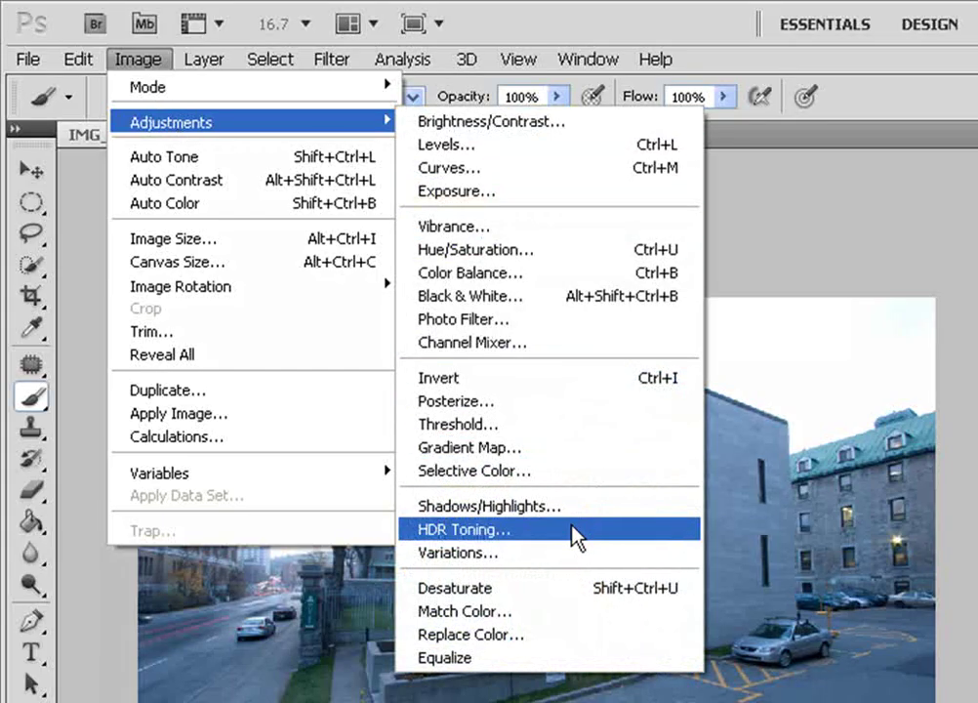
click(540, 554)
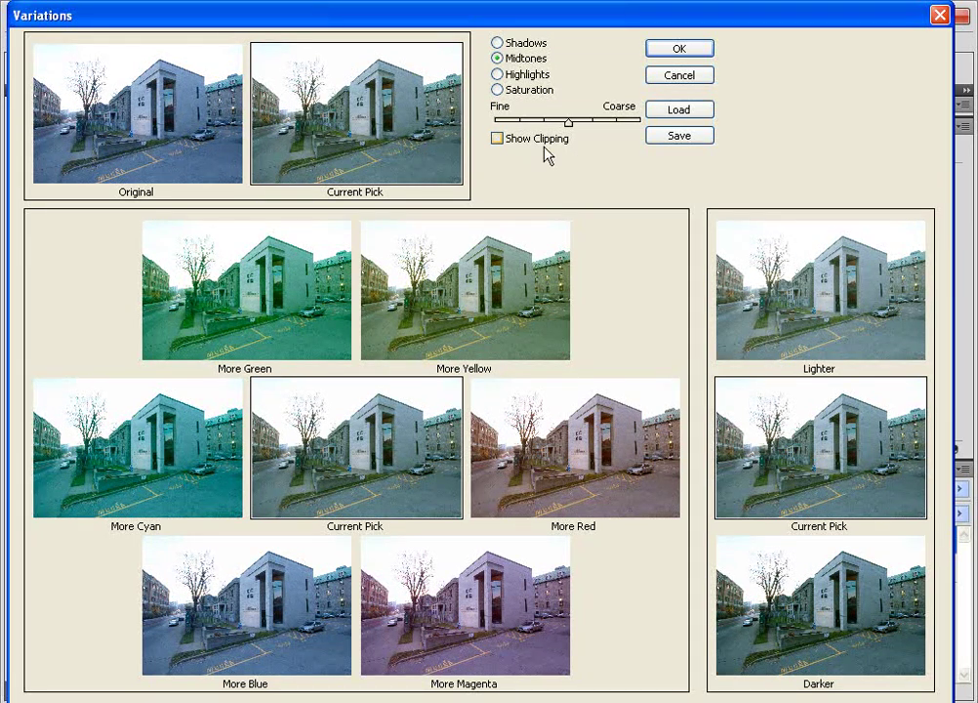
click(498, 145)
click(499, 146)
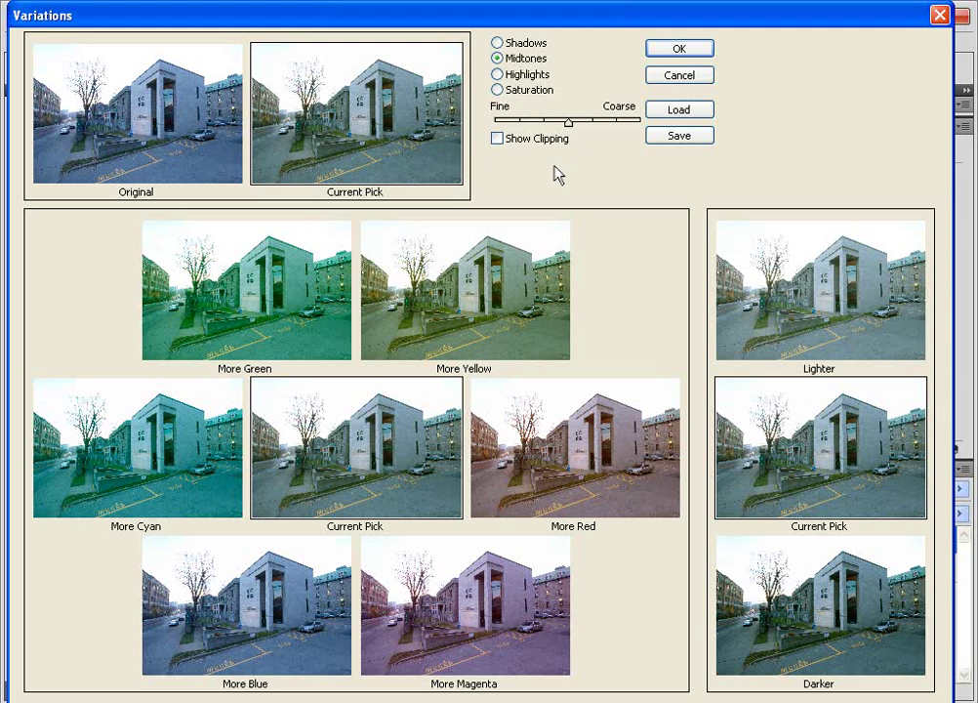
click(498, 143)
click(500, 148)
Reset Variations to Original, add More Yellow to the midtones, and apply
click(154, 100)
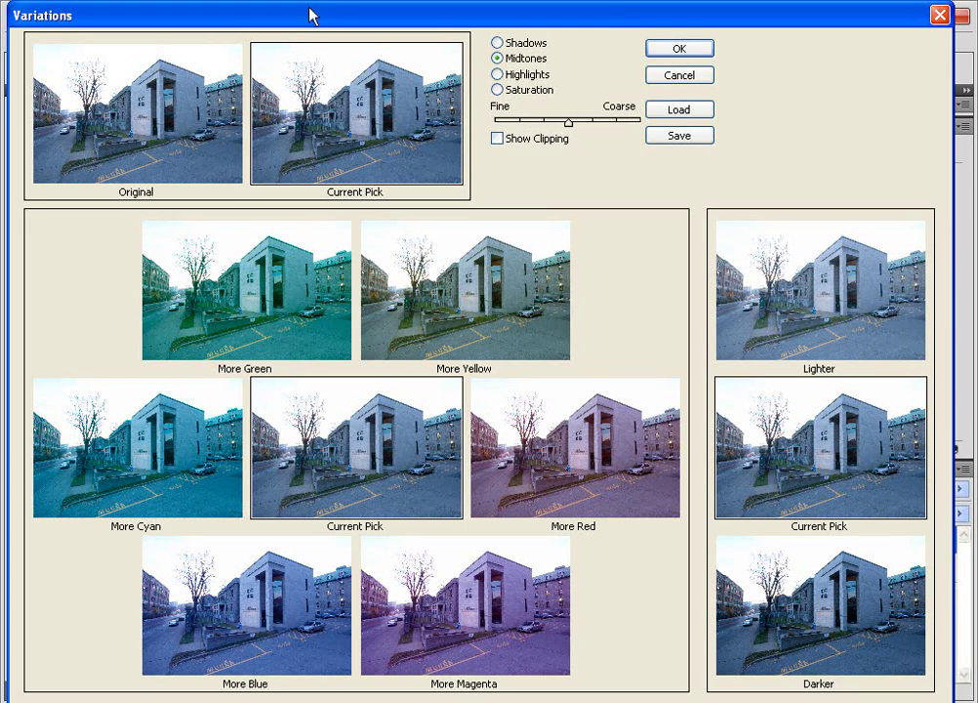
drag(305, 22, 300, 23)
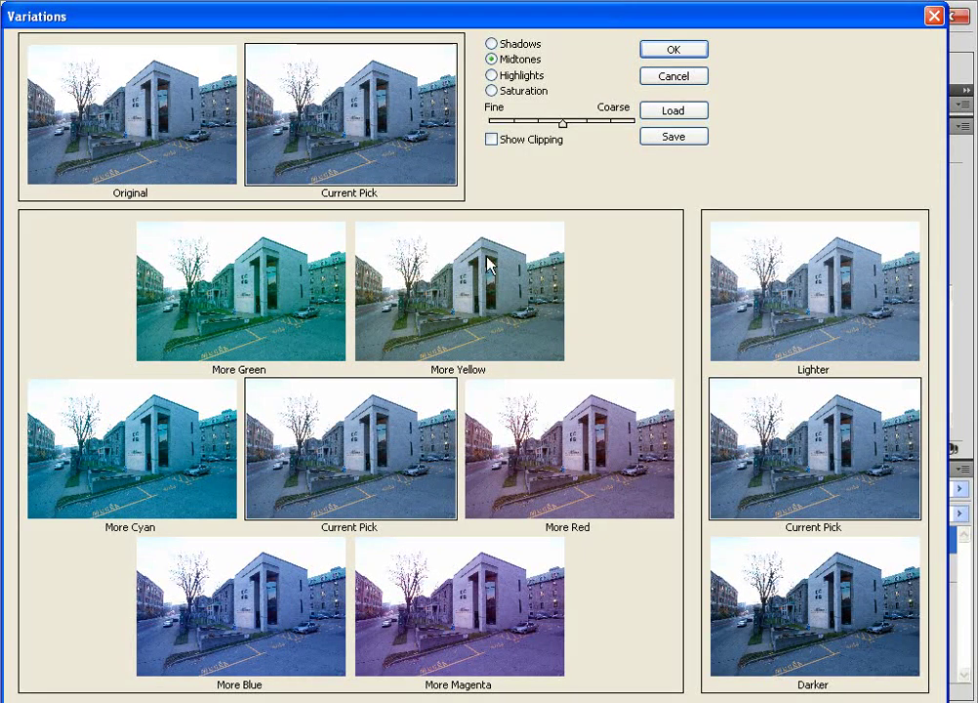
click(437, 285)
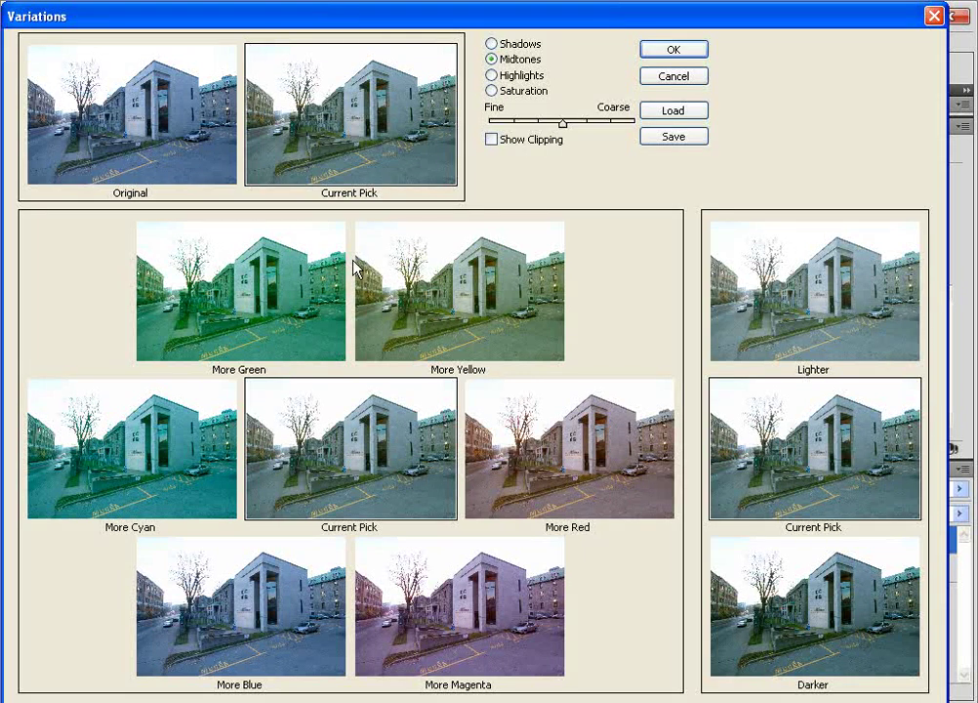
click(671, 52)
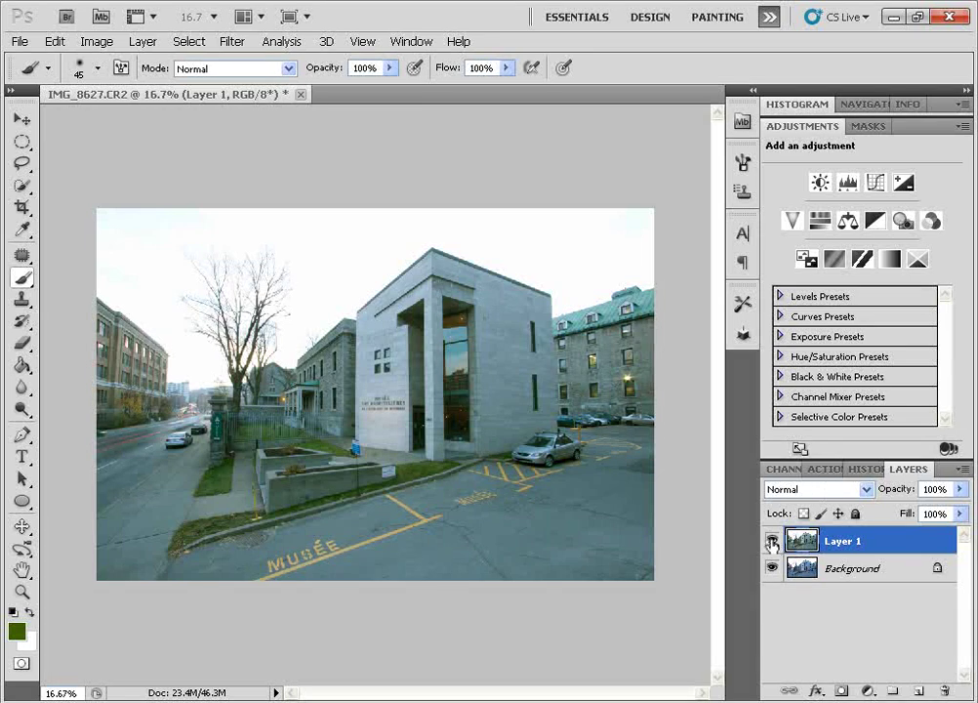
Compare the corrected layer, then fade the Variations effect to 74% opacity
click(771, 541)
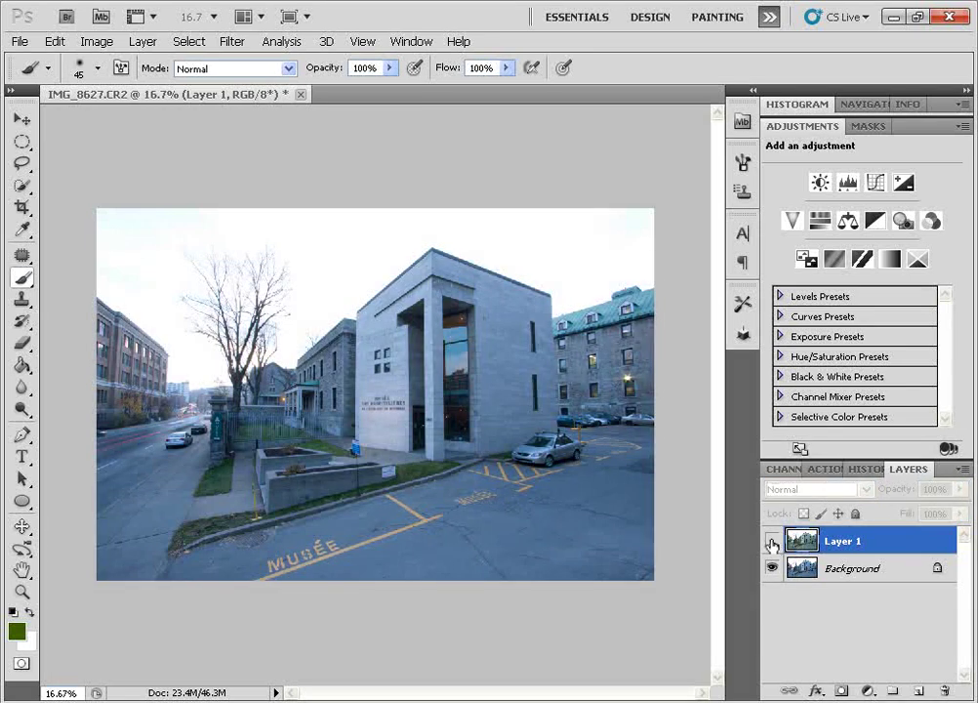
click(771, 542)
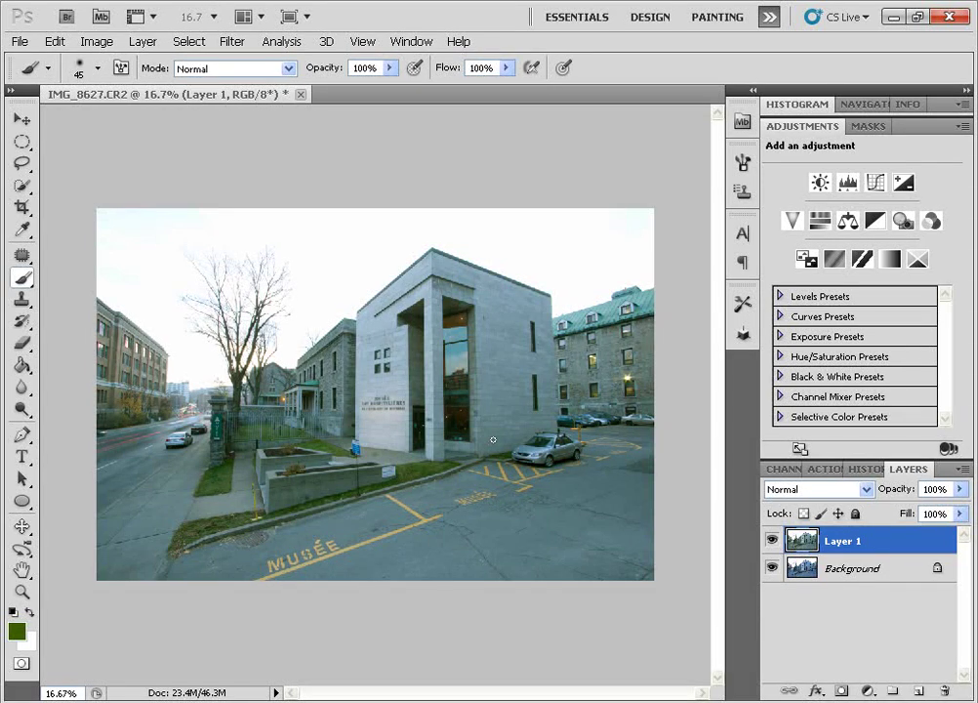
click(55, 41)
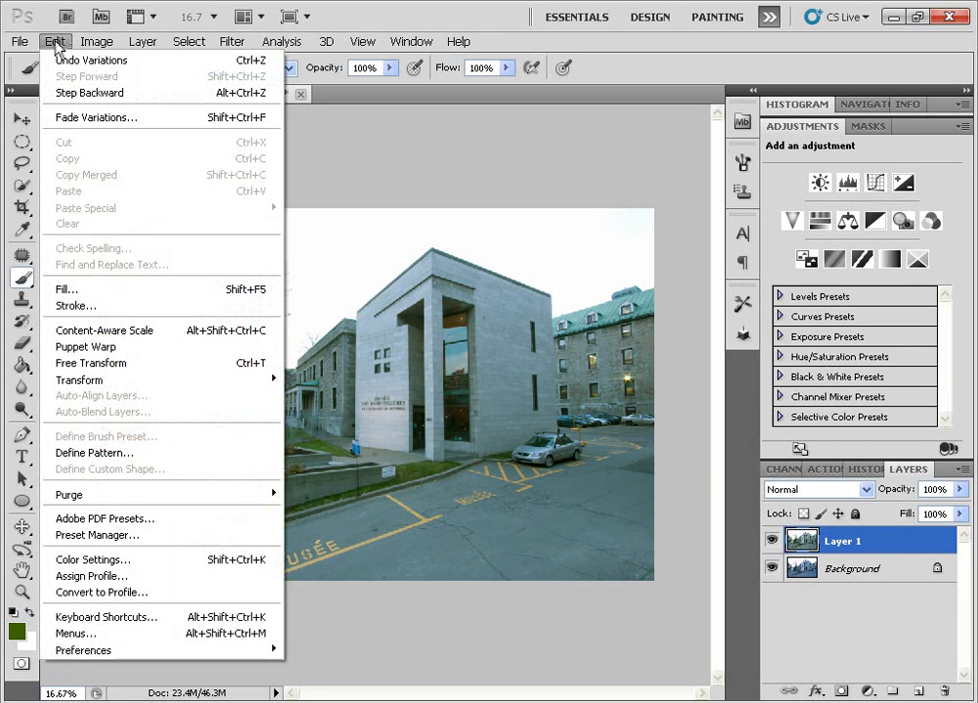
click(86, 118)
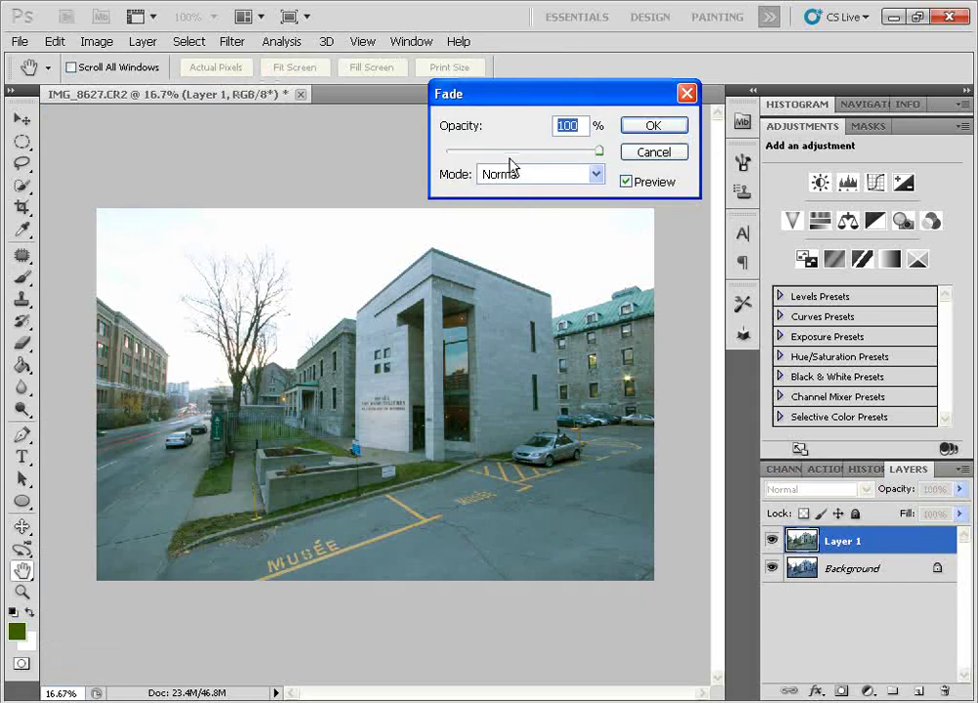
drag(518, 100, 464, 97)
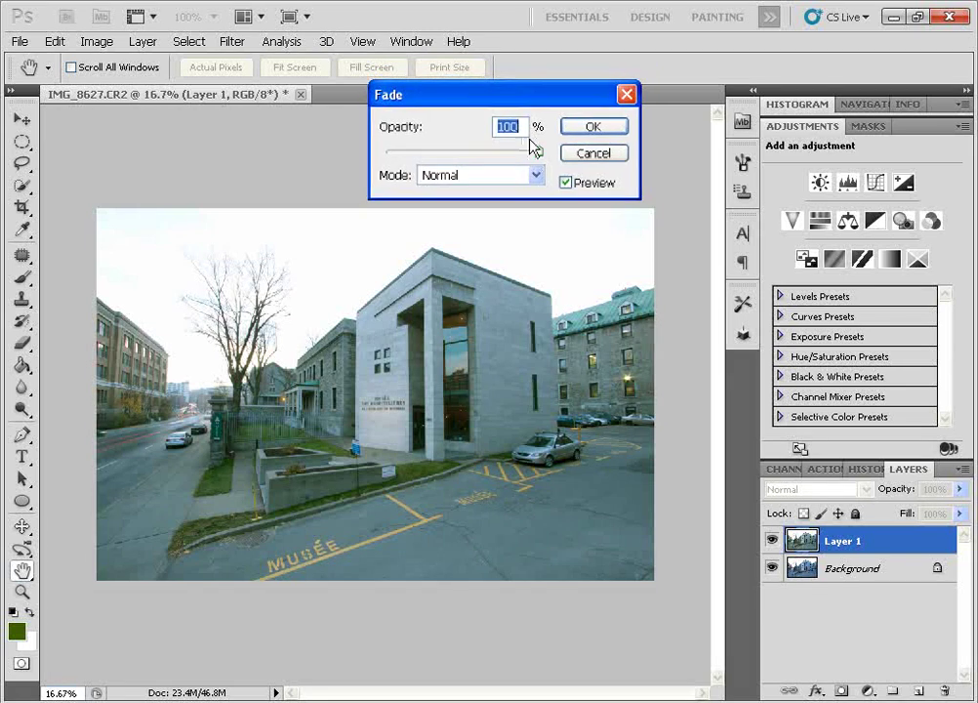
drag(541, 155, 521, 158)
click(591, 127)
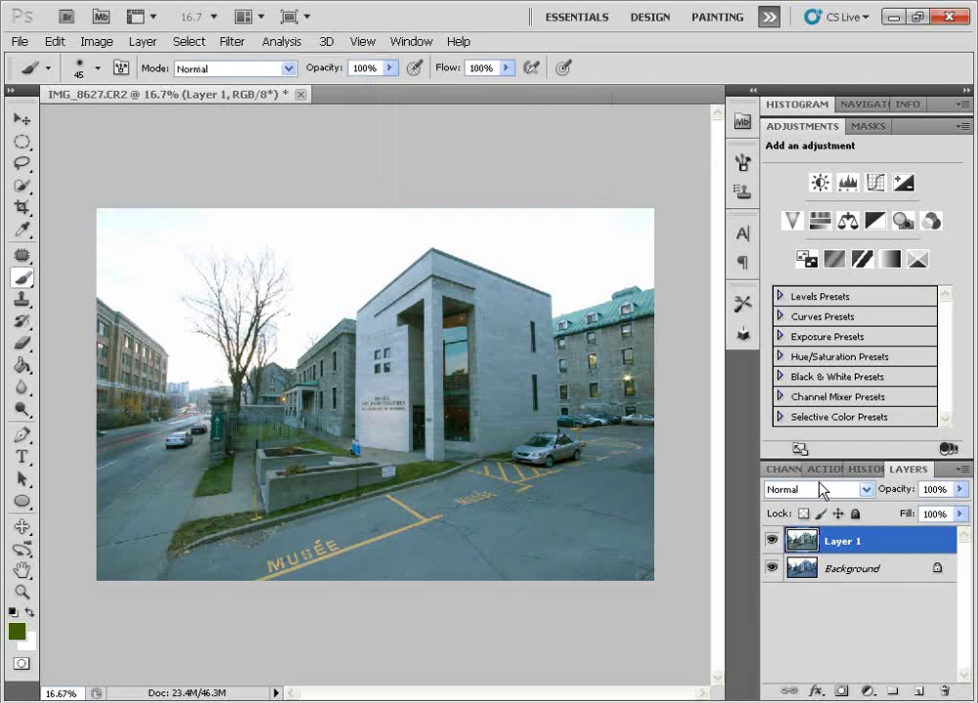
Revert through History to the originally opened IMG_8627.CR2 photo
click(868, 469)
click(857, 536)
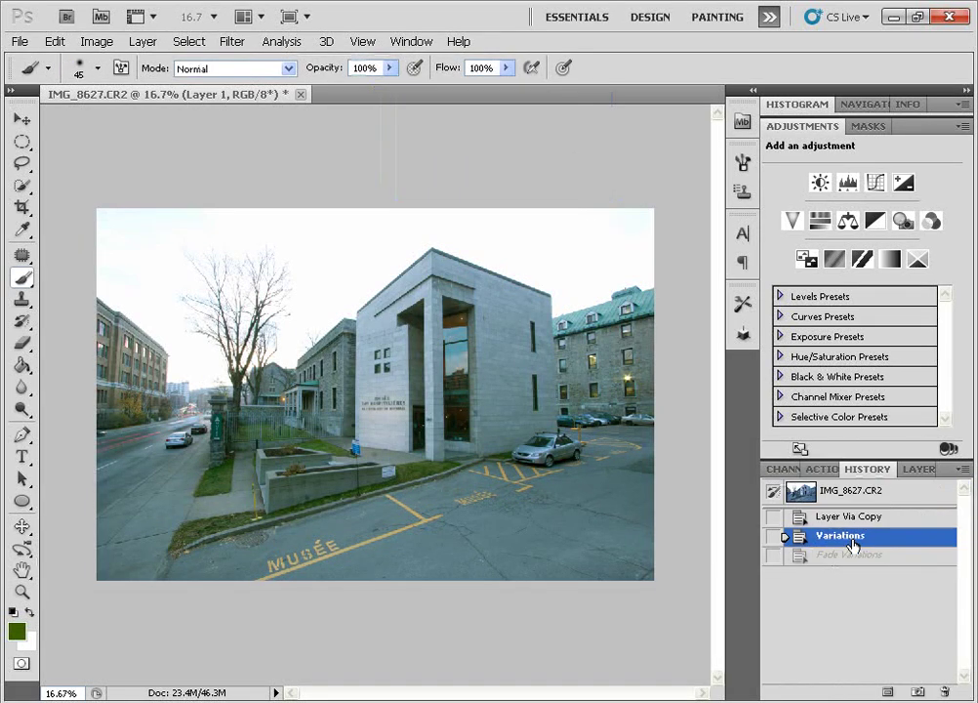
click(884, 490)
Duplicate the Background into Layer 1 and bring up Match Color
click(908, 470)
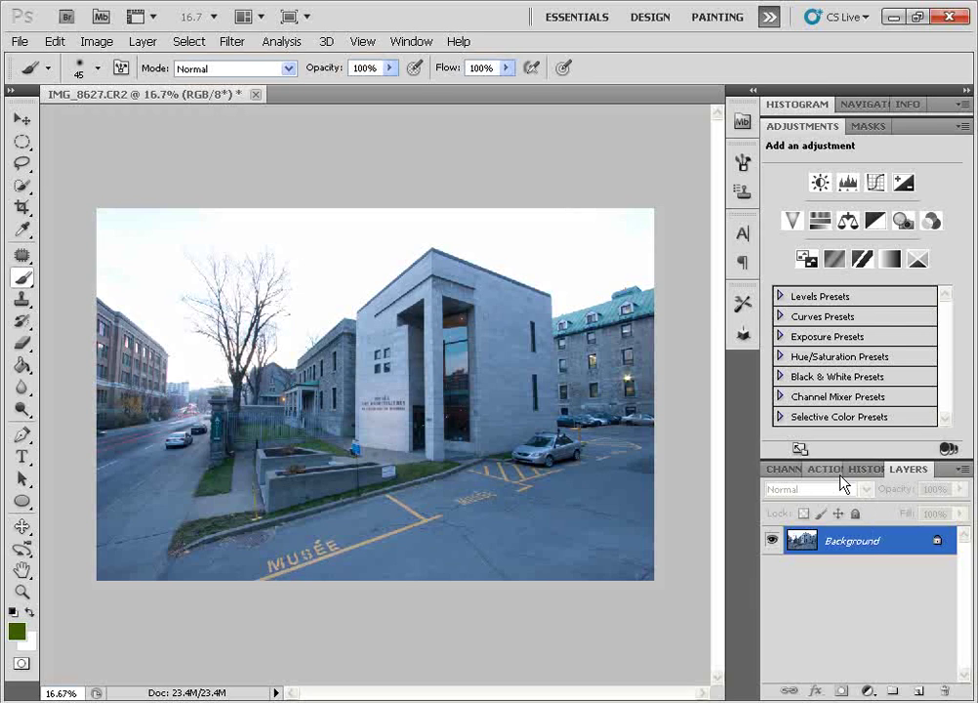
key(ctrl+j)
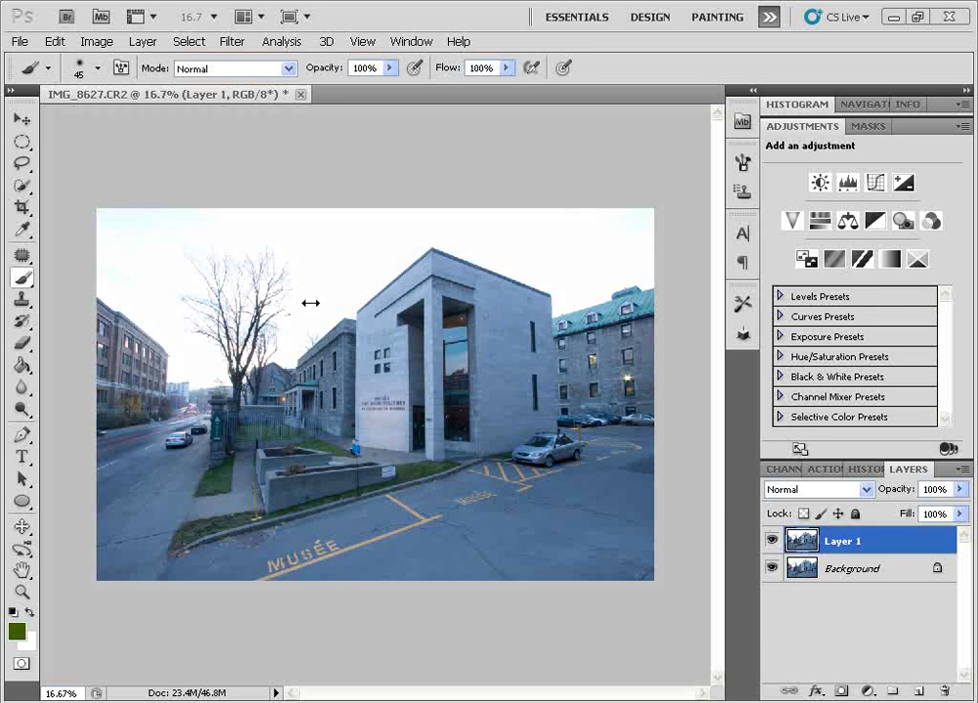
click(93, 41)
mouse_move(114, 86)
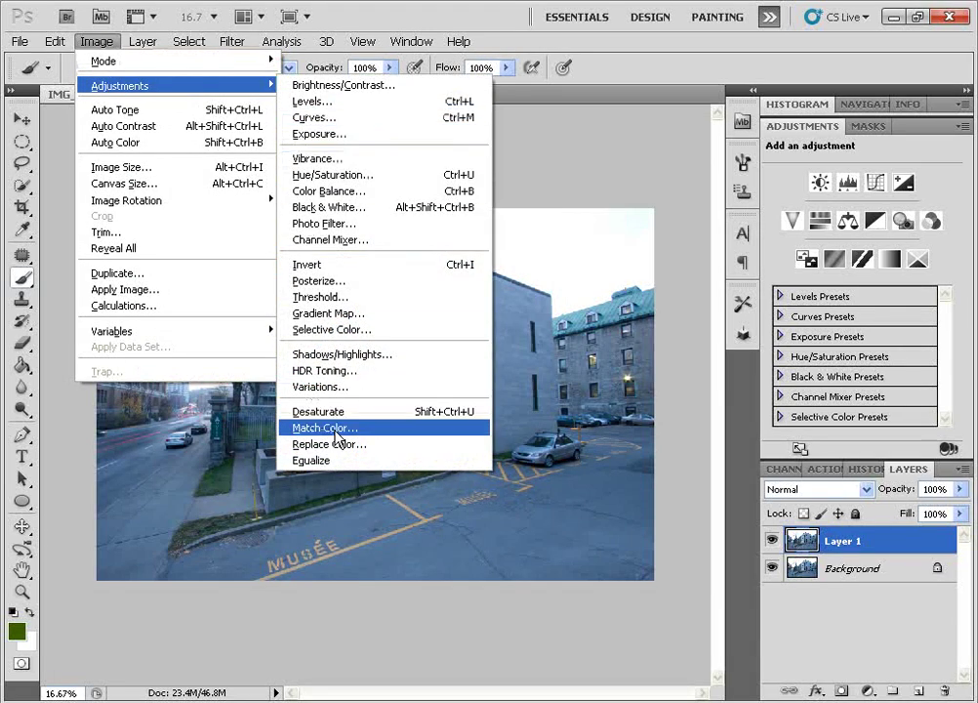
click(337, 437)
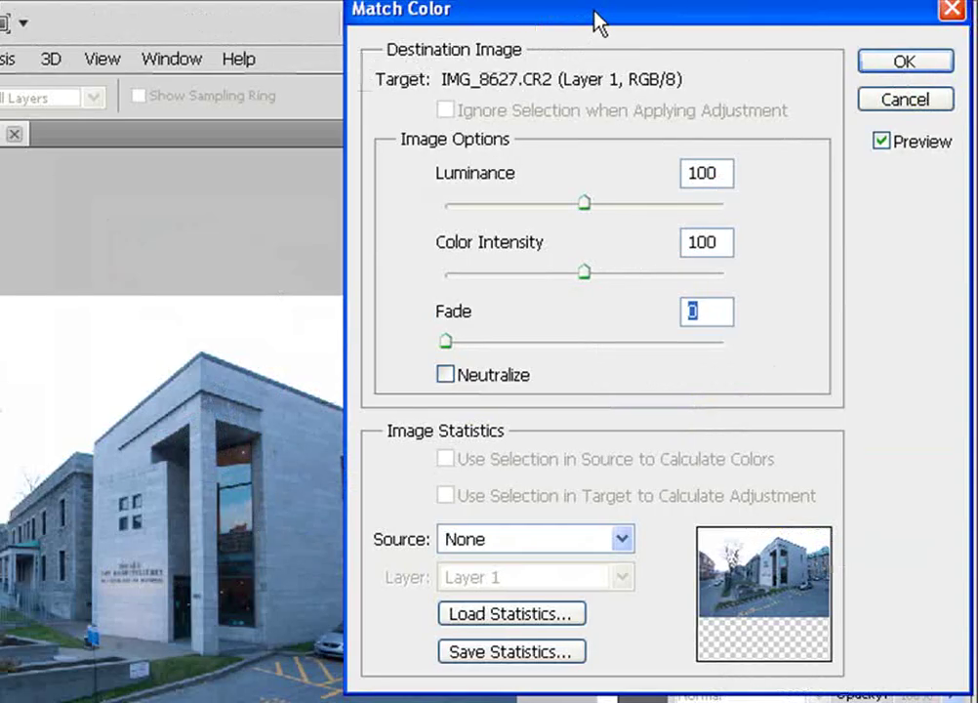
Turn on Neutralize with Fade set to 5 and apply the Match Color correction
mouse_move(595, 20)
mouse_down()
mouse_move(574, 25)
mouse_move(609, 19)
mouse_up()
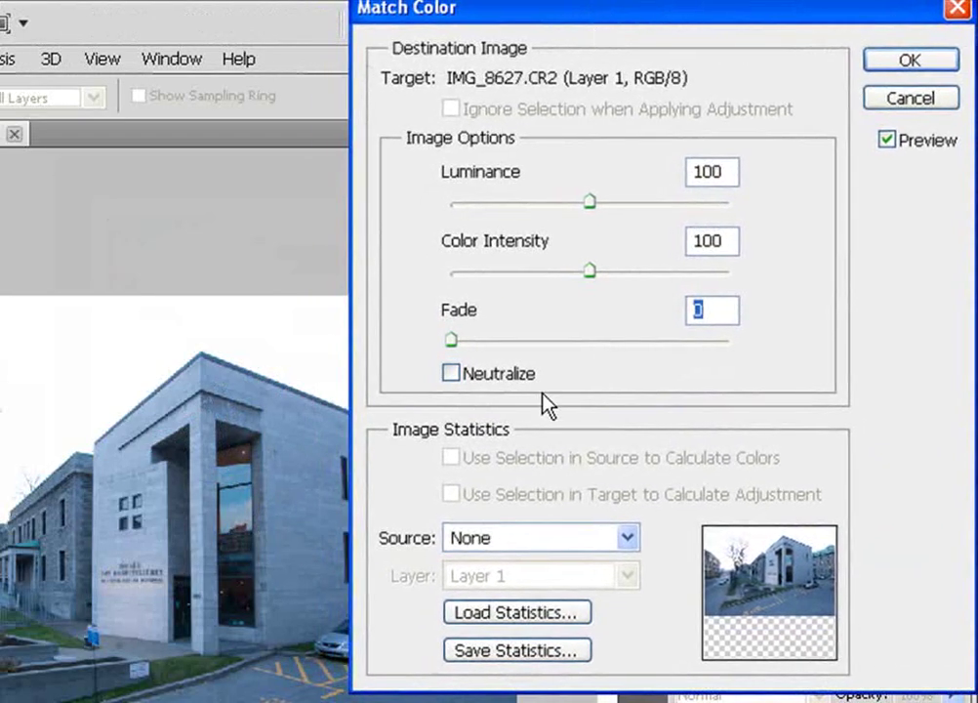
click(455, 380)
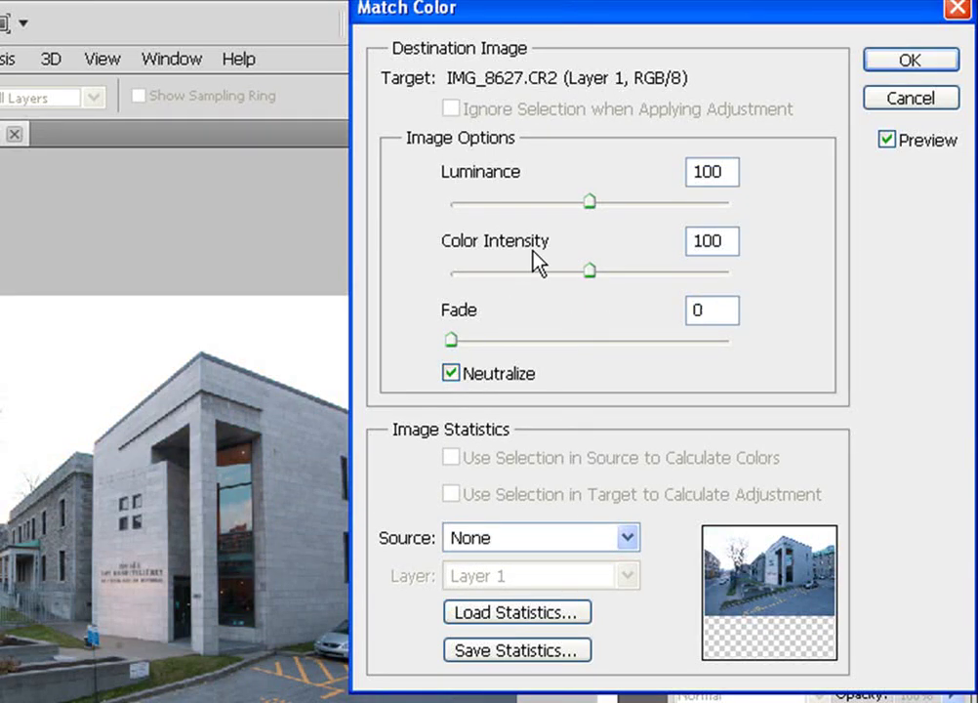
mouse_move(618, 10)
mouse_down()
mouse_move(644, 15)
mouse_move(614, 19)
mouse_up()
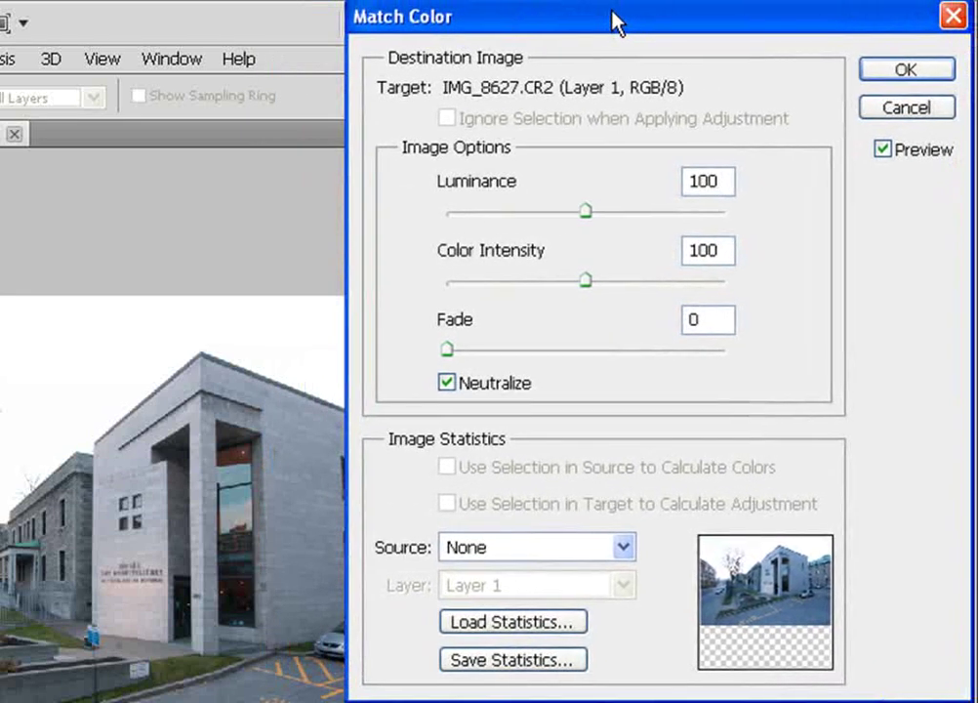
drag(447, 352, 483, 367)
drag(563, 379, 461, 374)
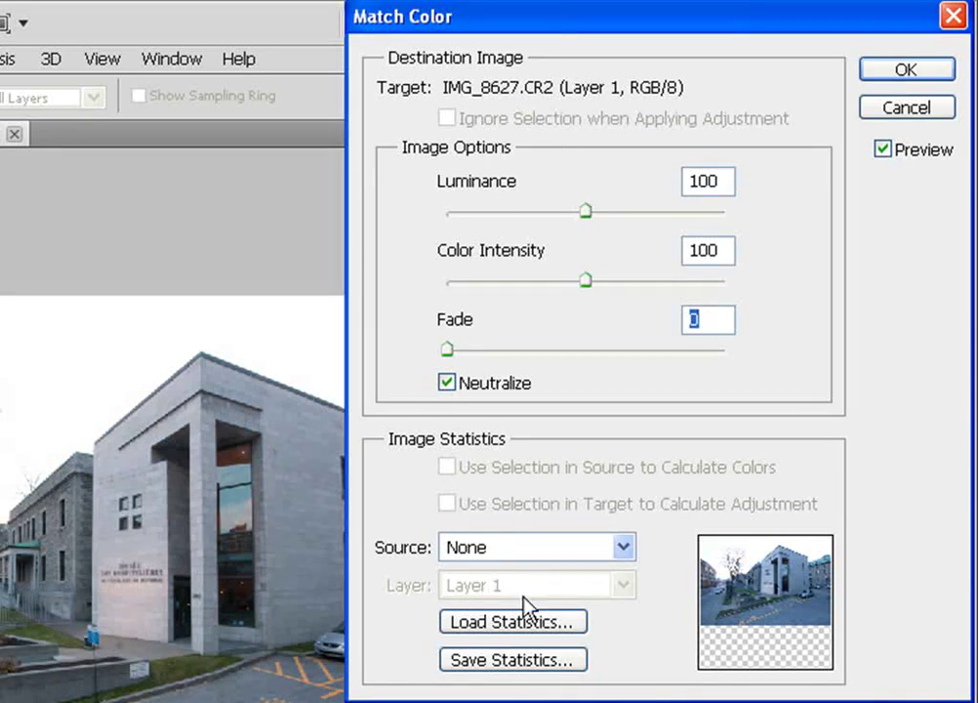
click(915, 51)
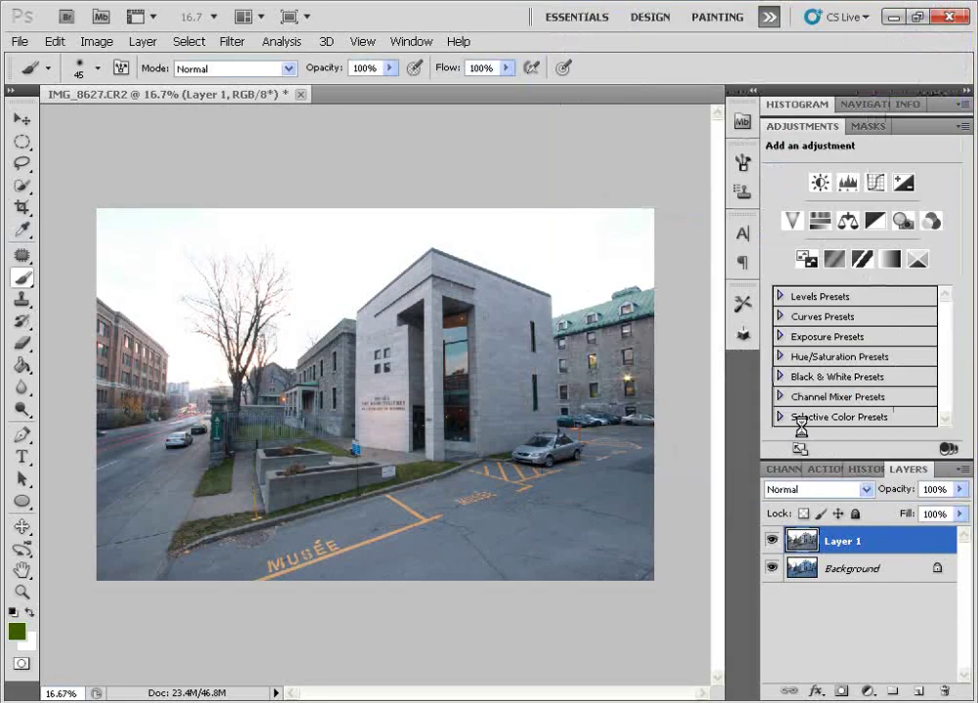
Compare the colour-matched copy, then revert History to the original photo
click(772, 541)
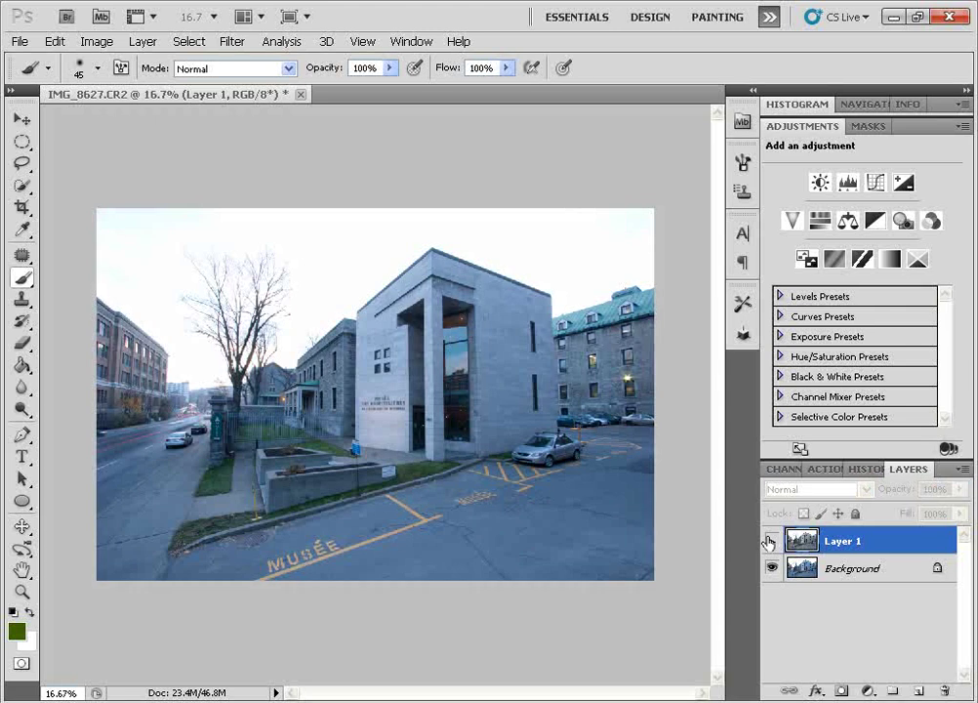
click(771, 543)
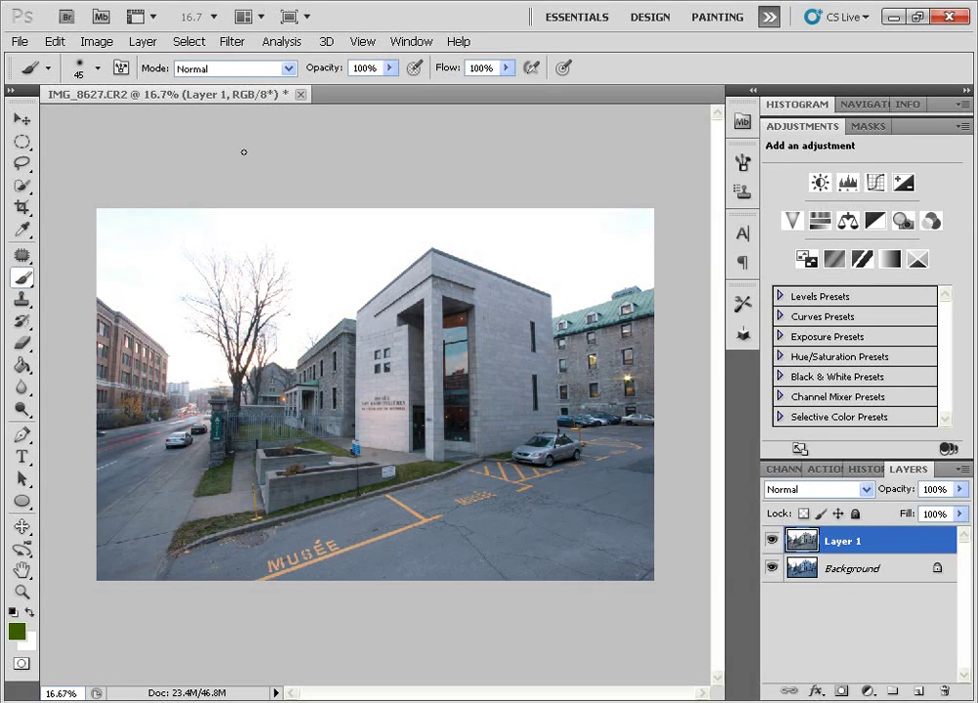
click(863, 468)
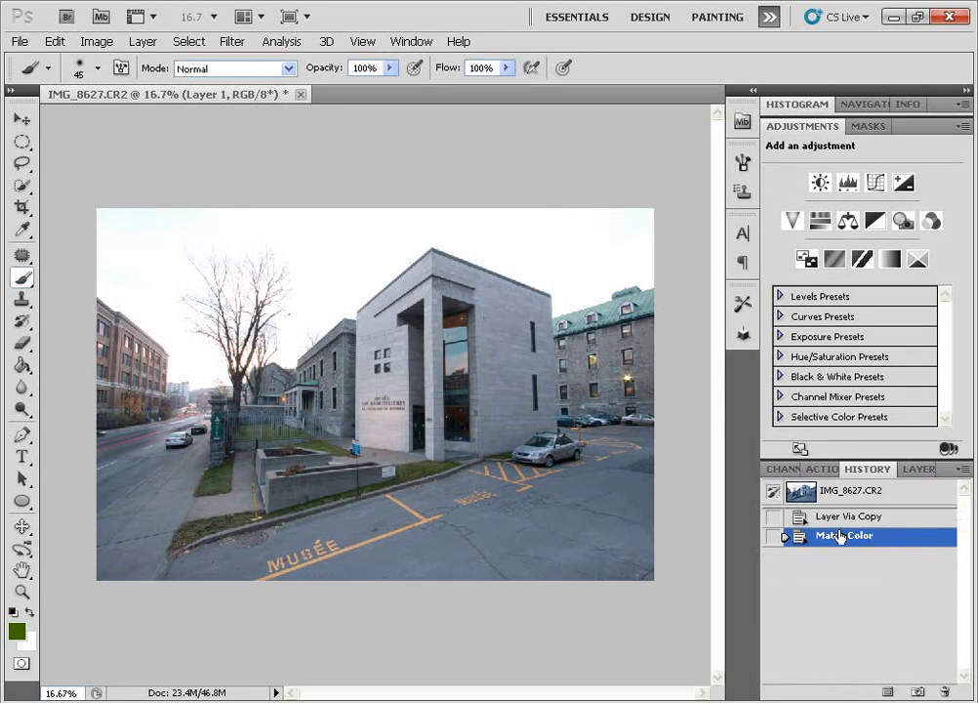
click(852, 493)
Duplicate the Background into a fresh, uncorrected Layer 1
click(916, 469)
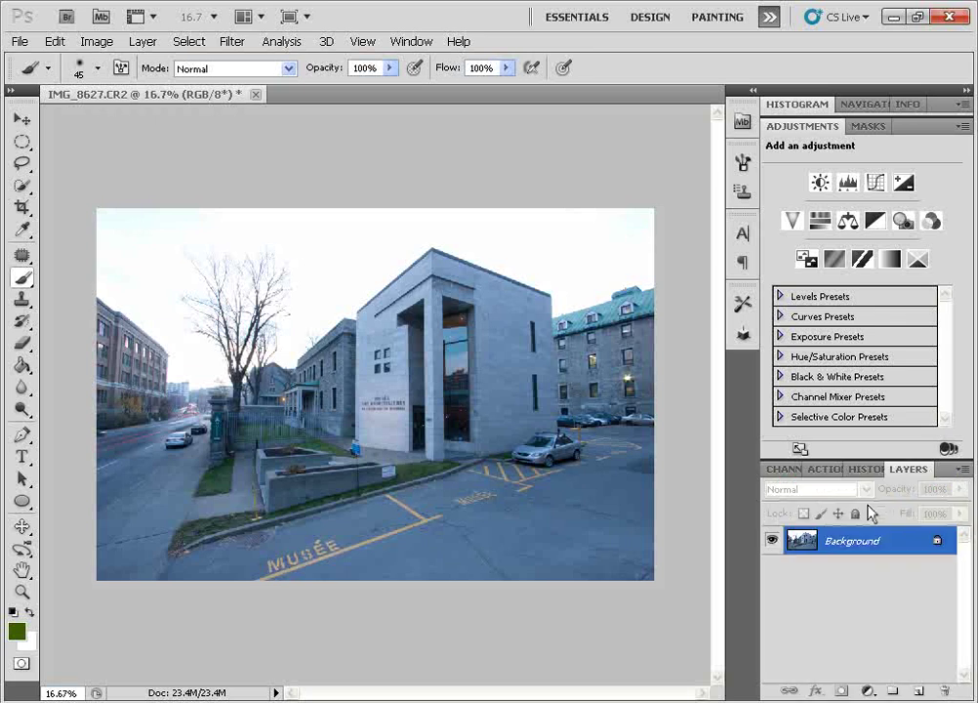
click(99, 41)
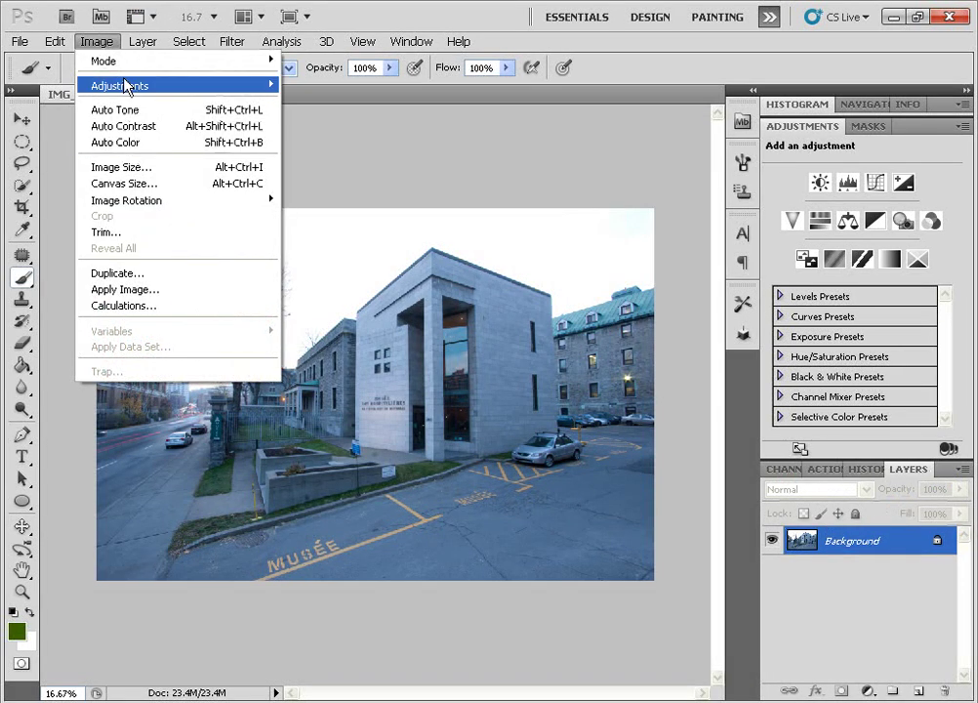
click(458, 4)
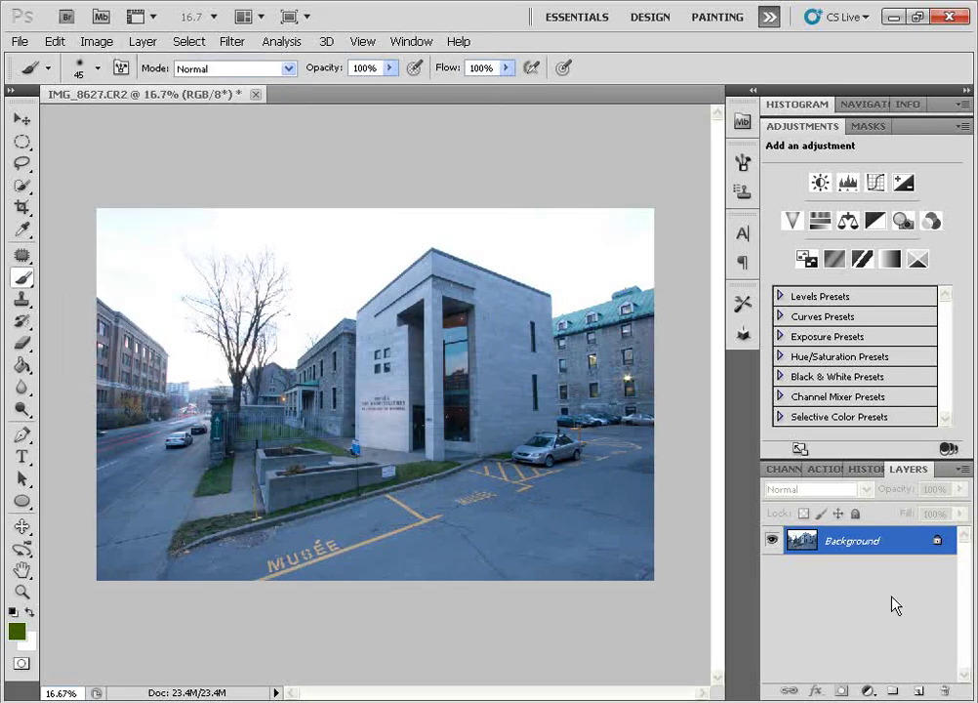
key(ctrl+j)
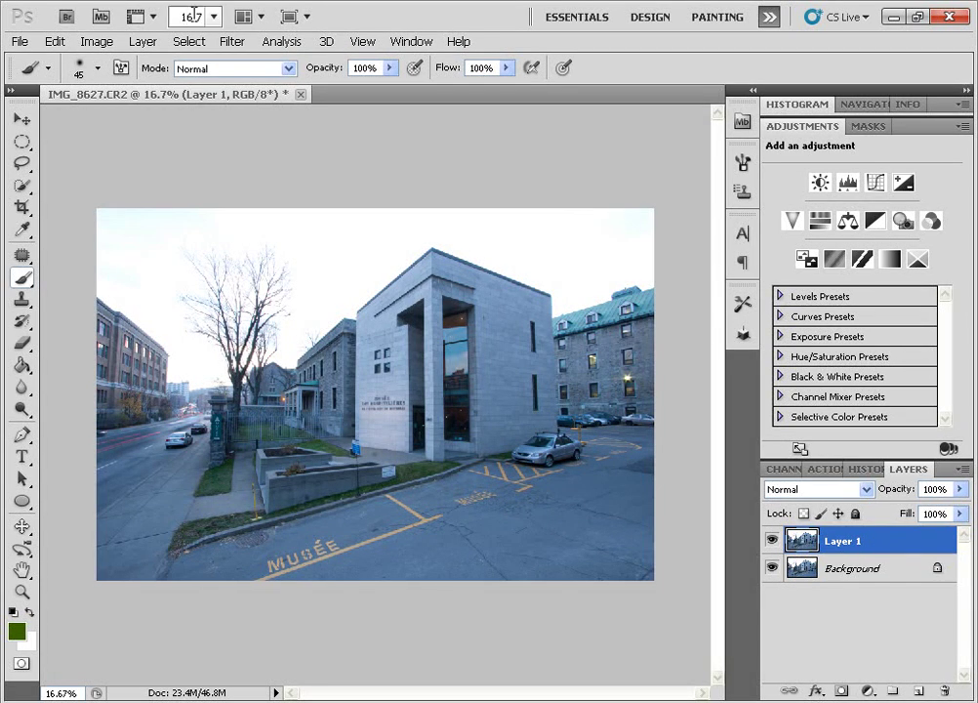
click(232, 43)
mouse_move(302, 202)
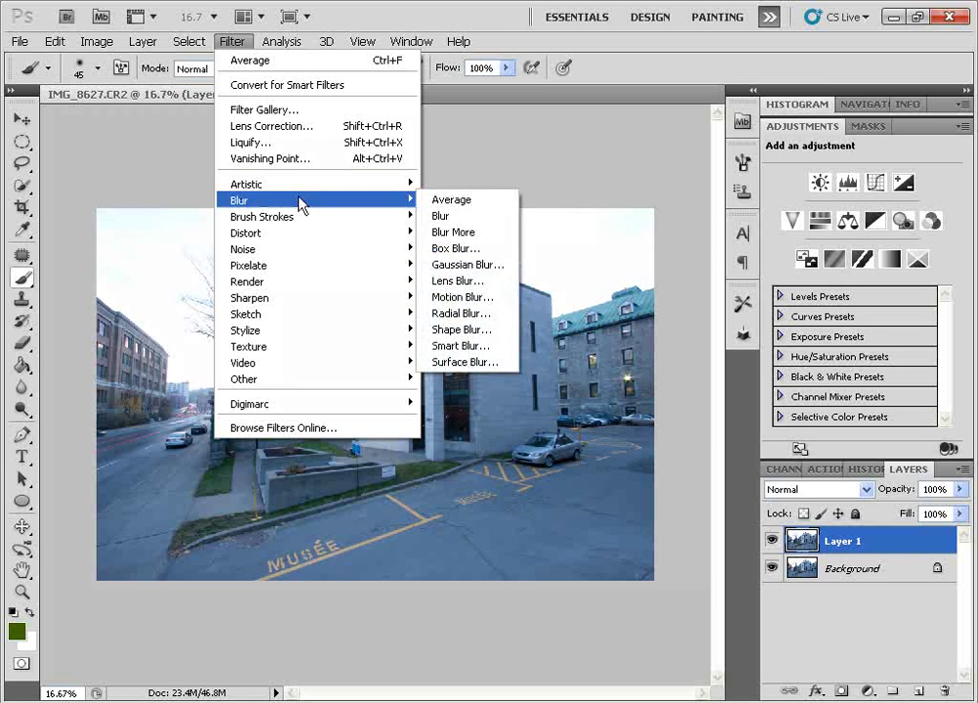
click(449, 202)
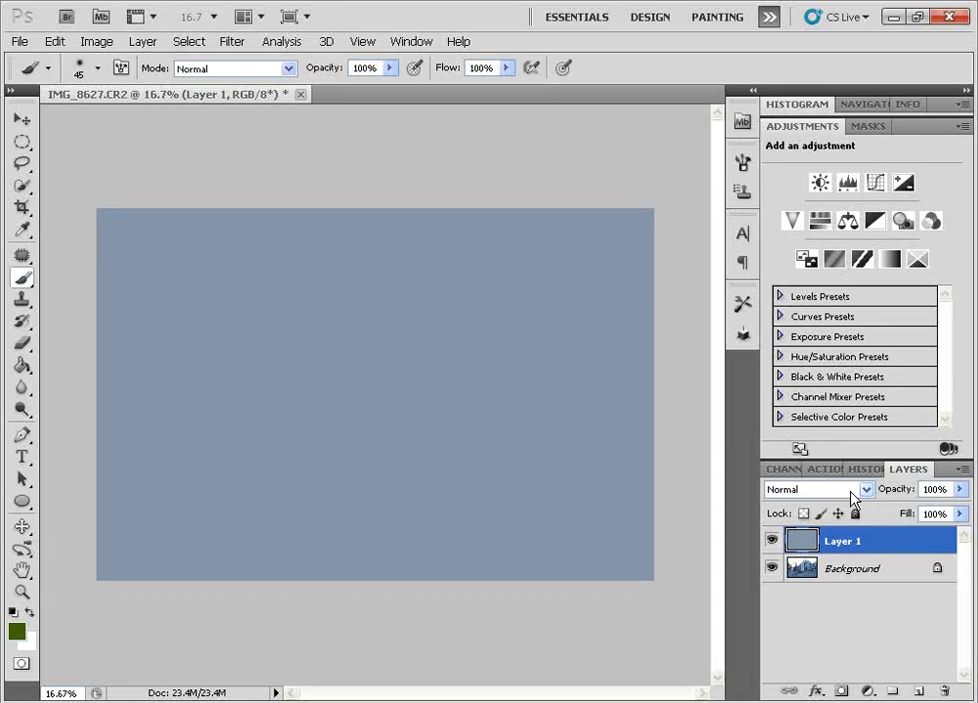
key(ctrl+i)
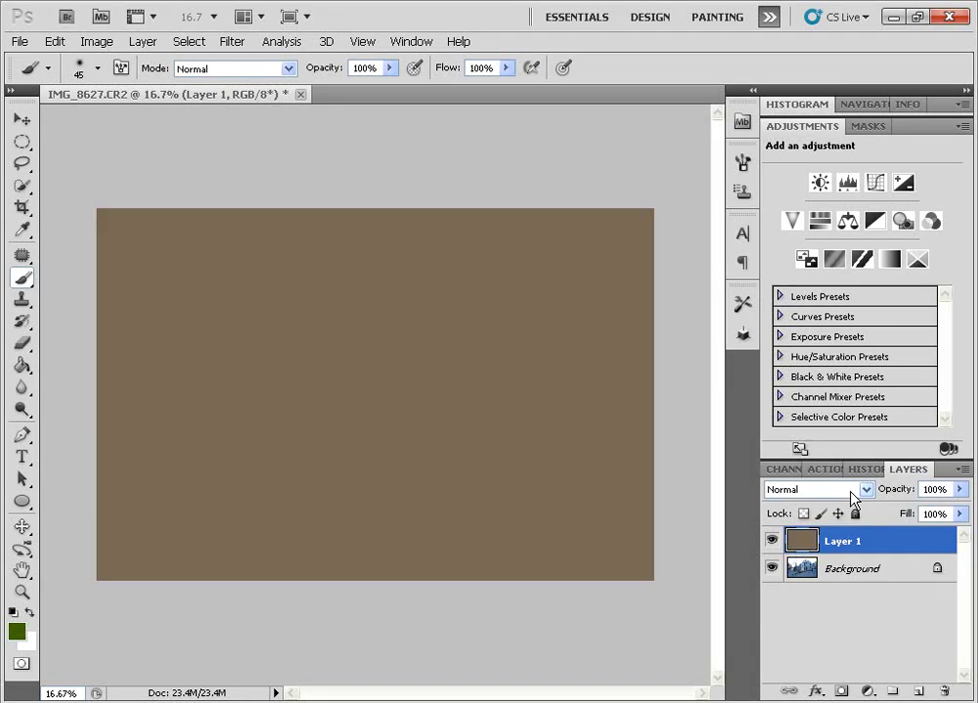
click(818, 492)
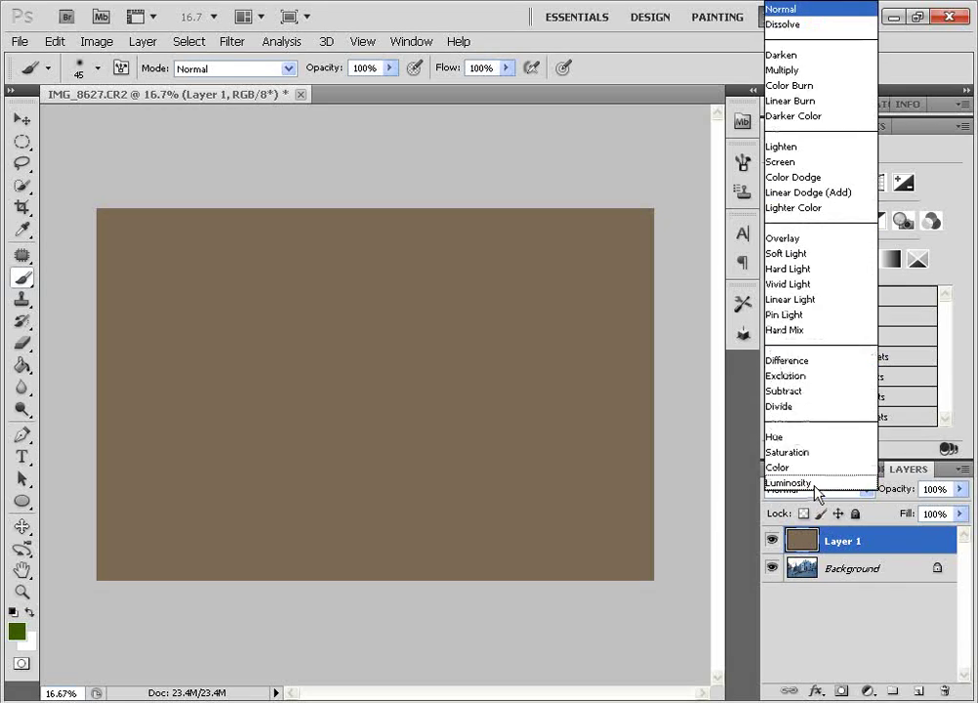
click(826, 243)
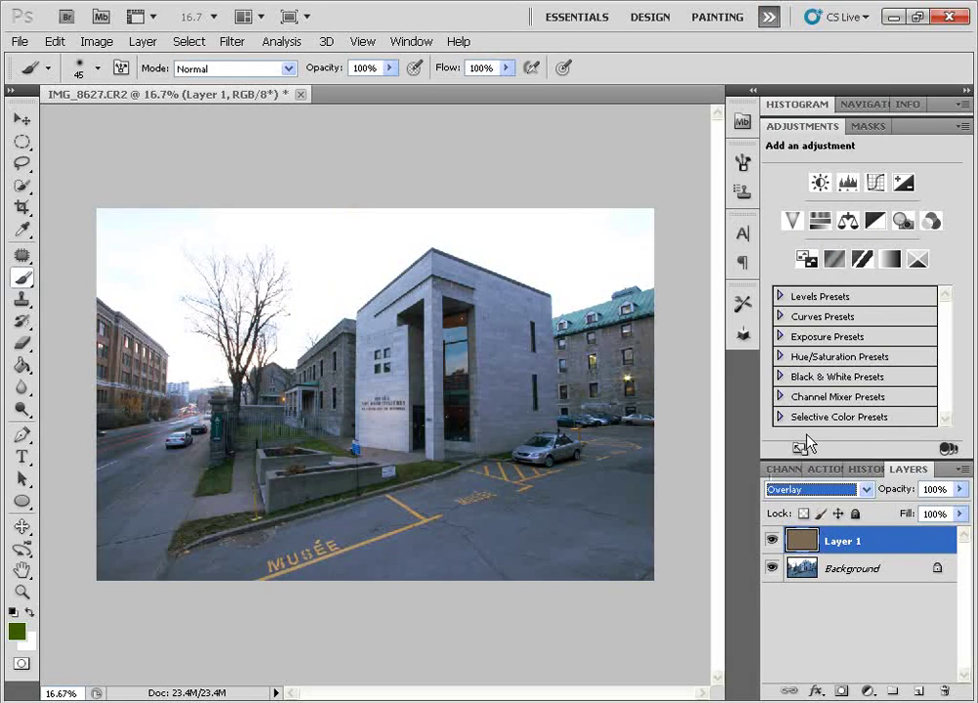
scroll(811, 491, down, 1)
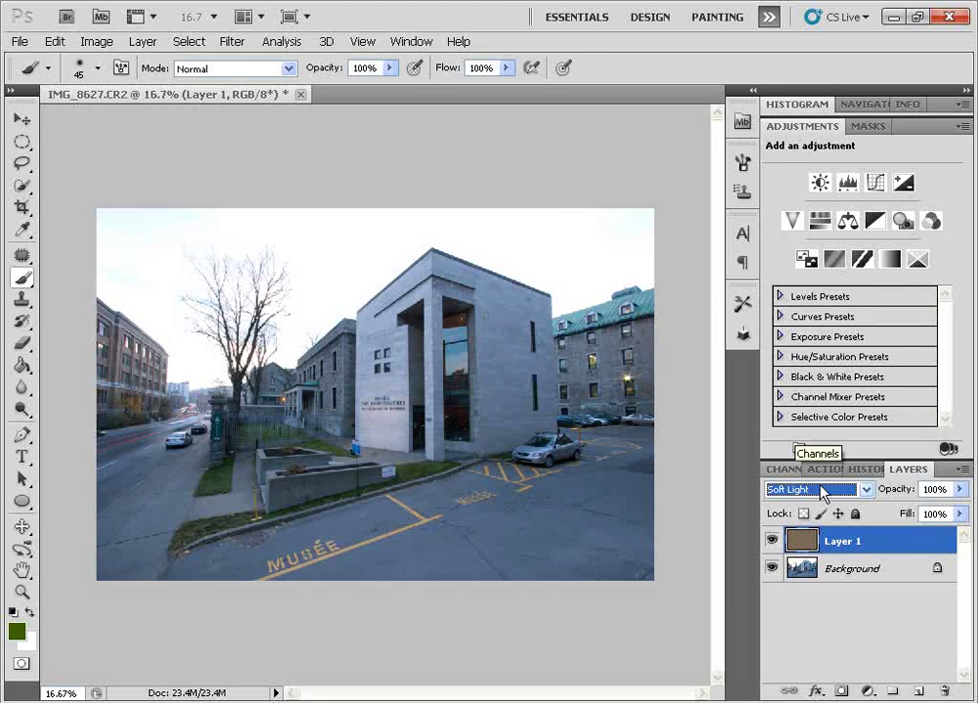
scroll(823, 491, down, 1)
click(823, 491)
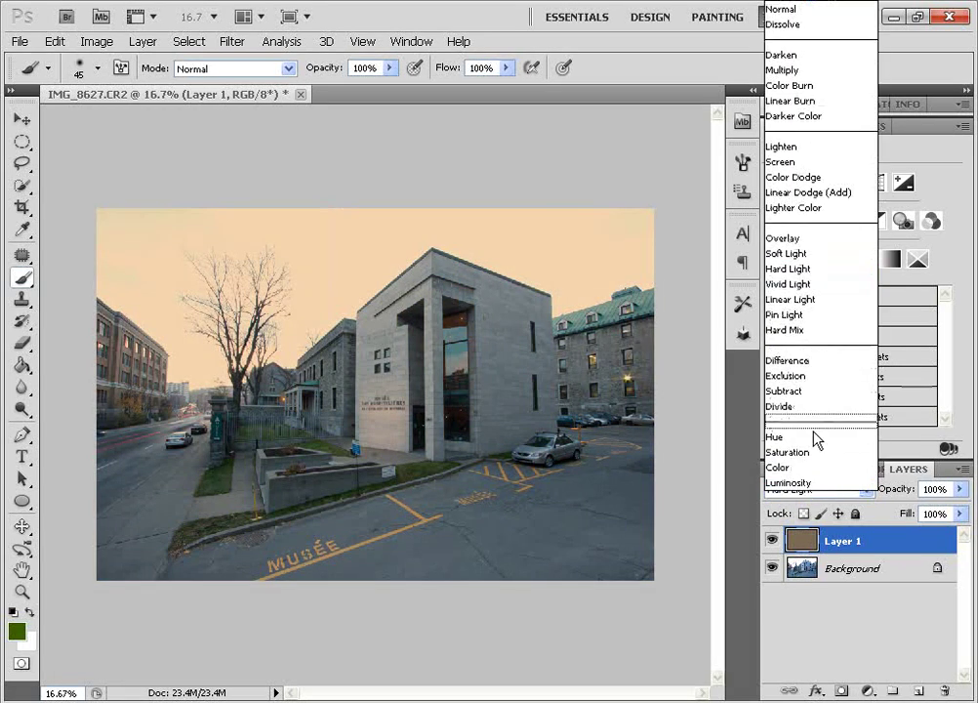
click(811, 239)
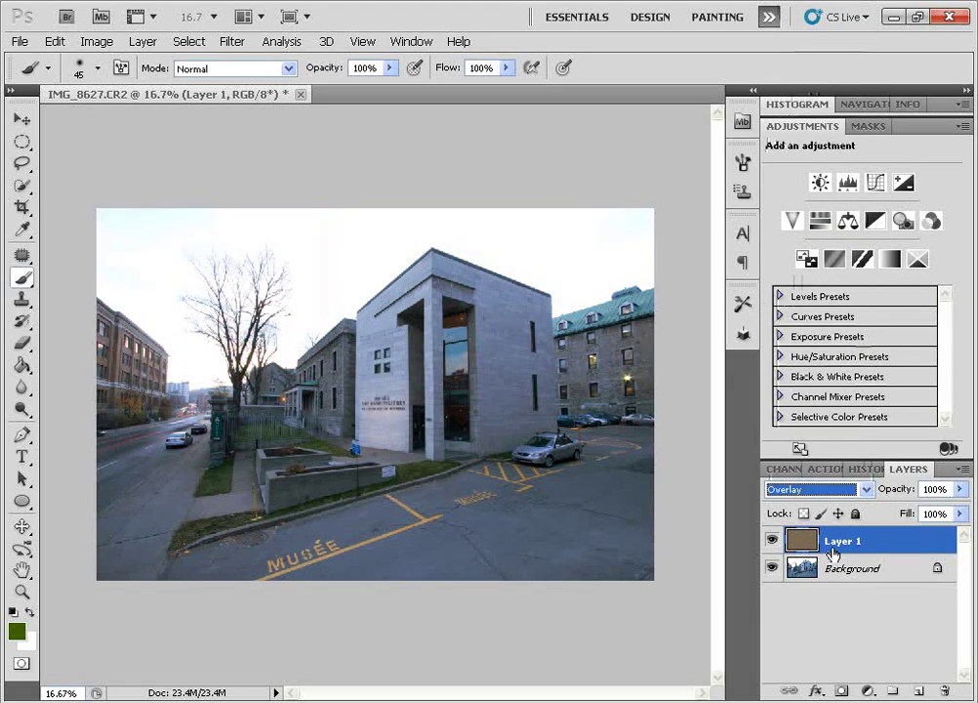
click(772, 541)
click(772, 542)
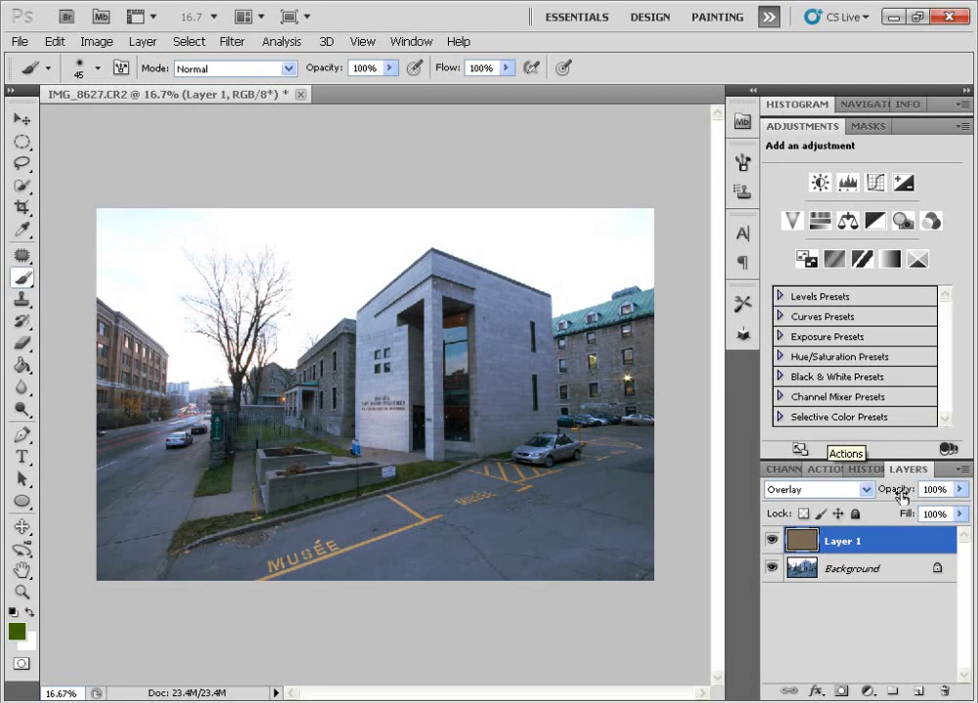
drag(900, 496, 928, 496)
click(774, 540)
click(774, 540)
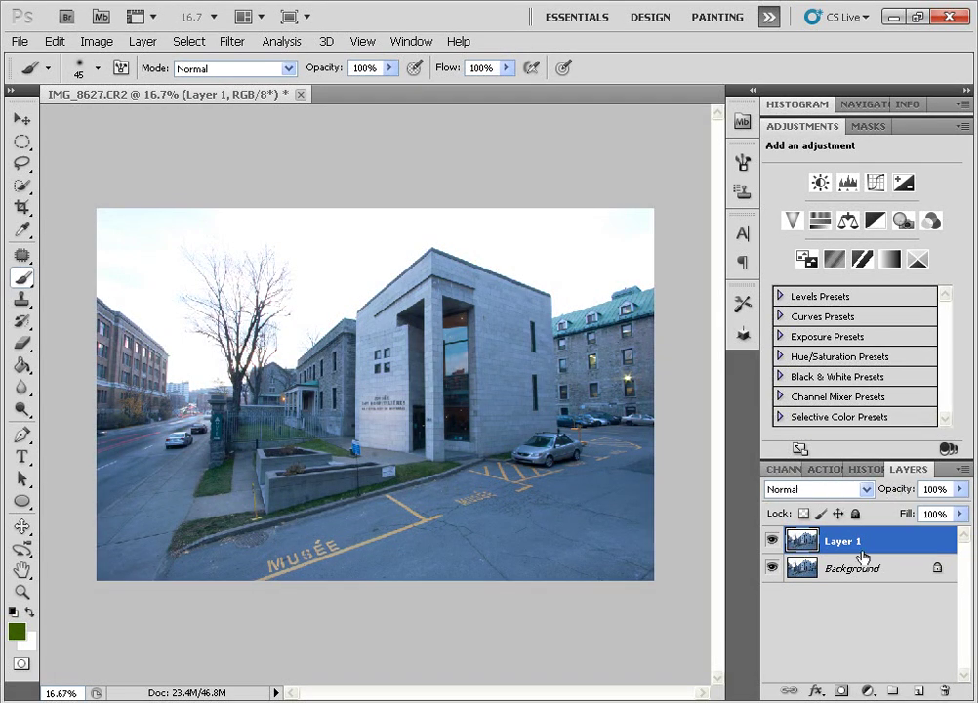
Add a Levels 1 adjustment layer and select its black-point eyedropper
click(868, 691)
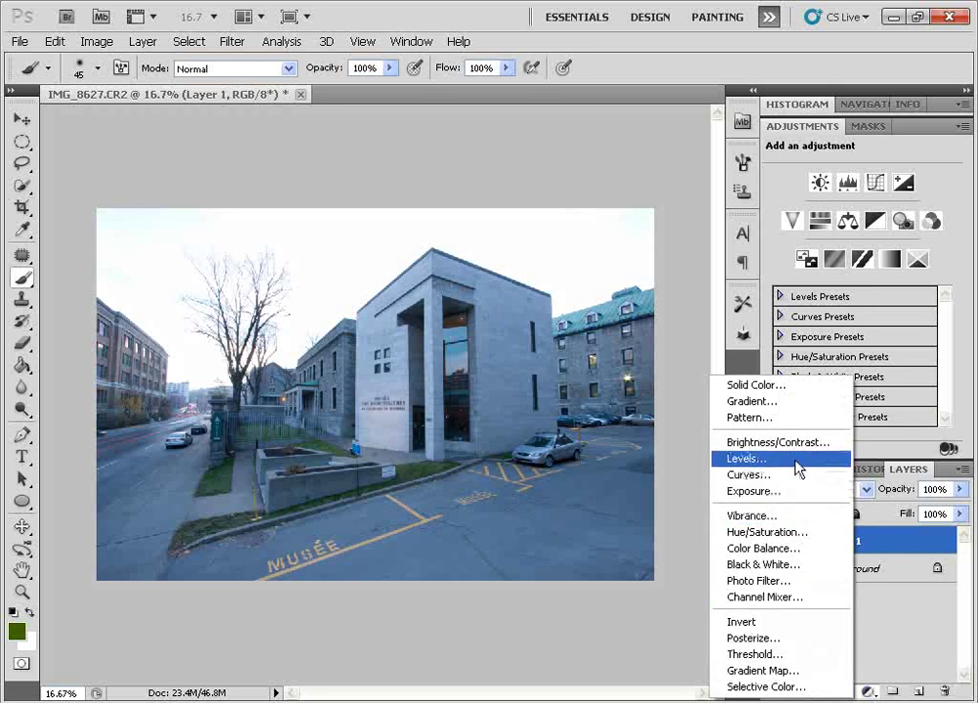
click(774, 461)
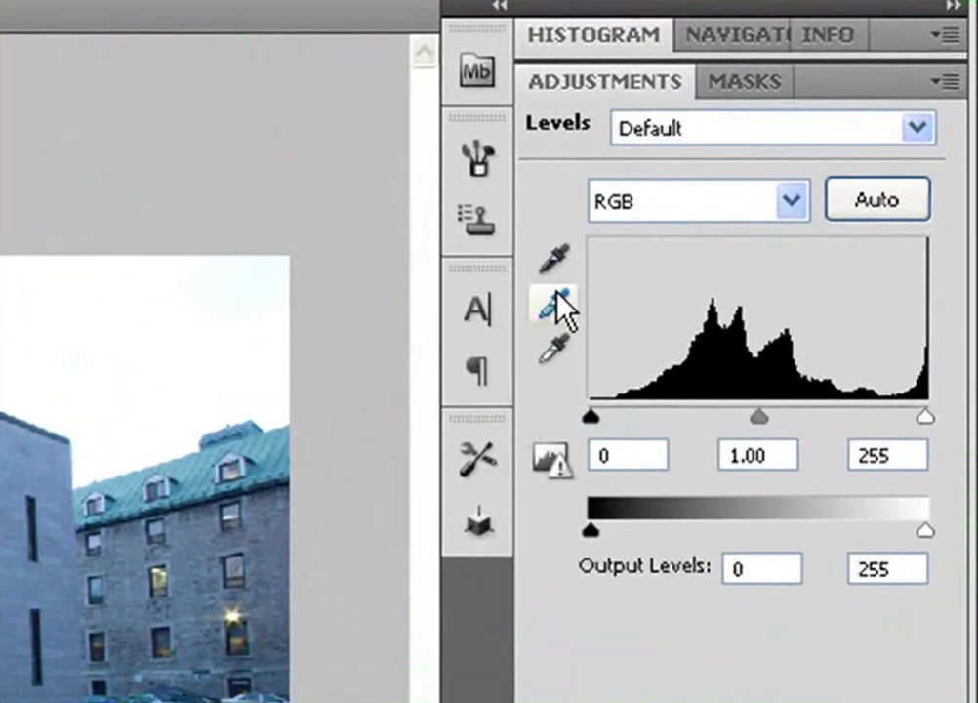
click(562, 260)
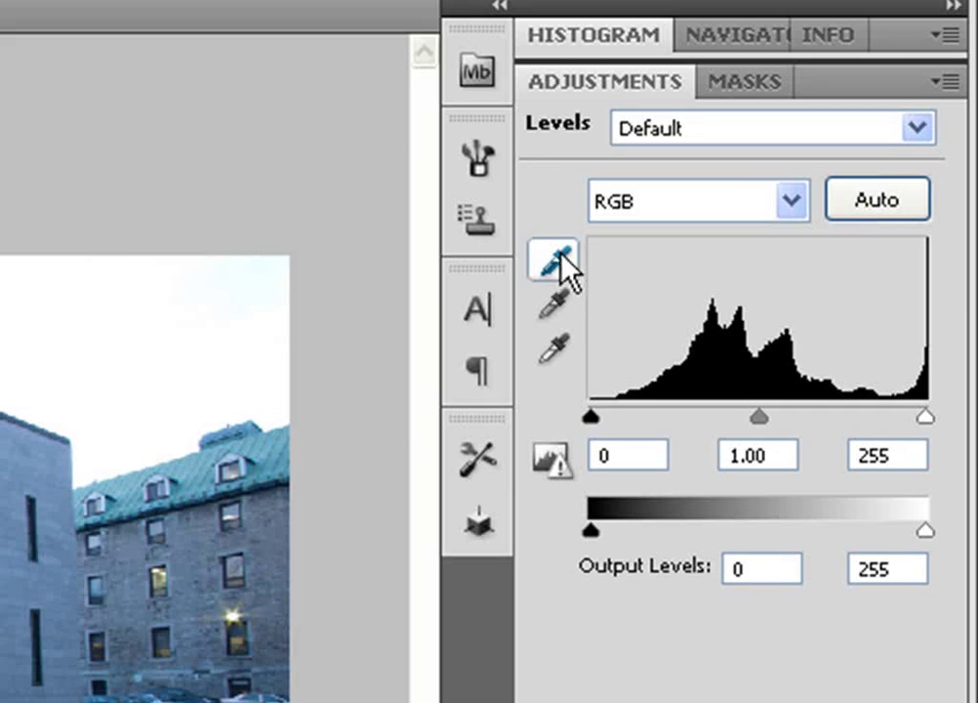
click(557, 346)
click(557, 306)
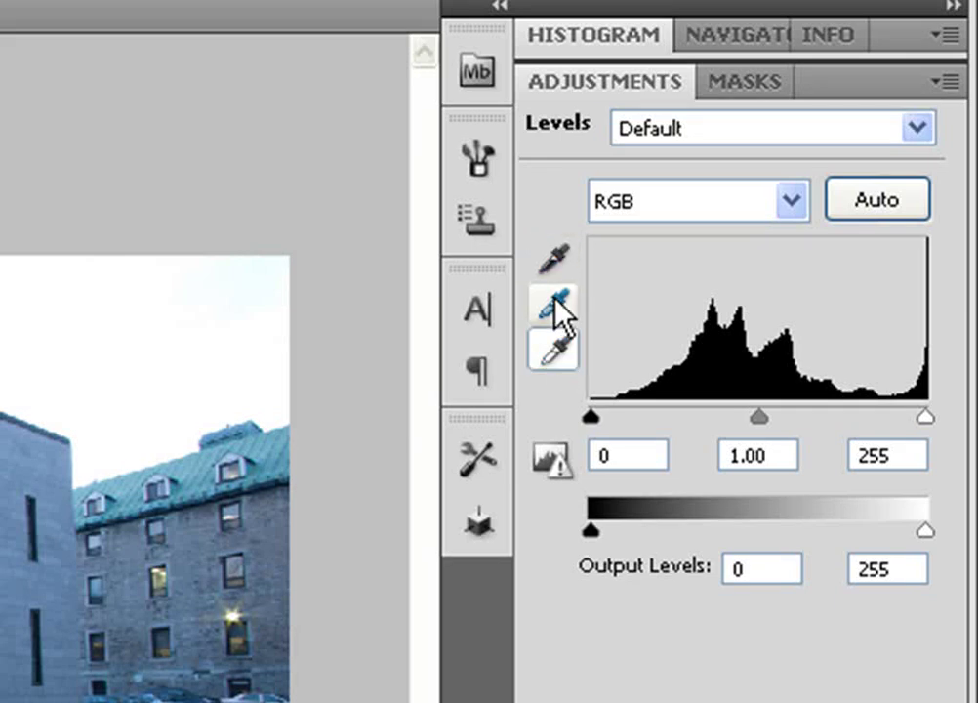
click(559, 259)
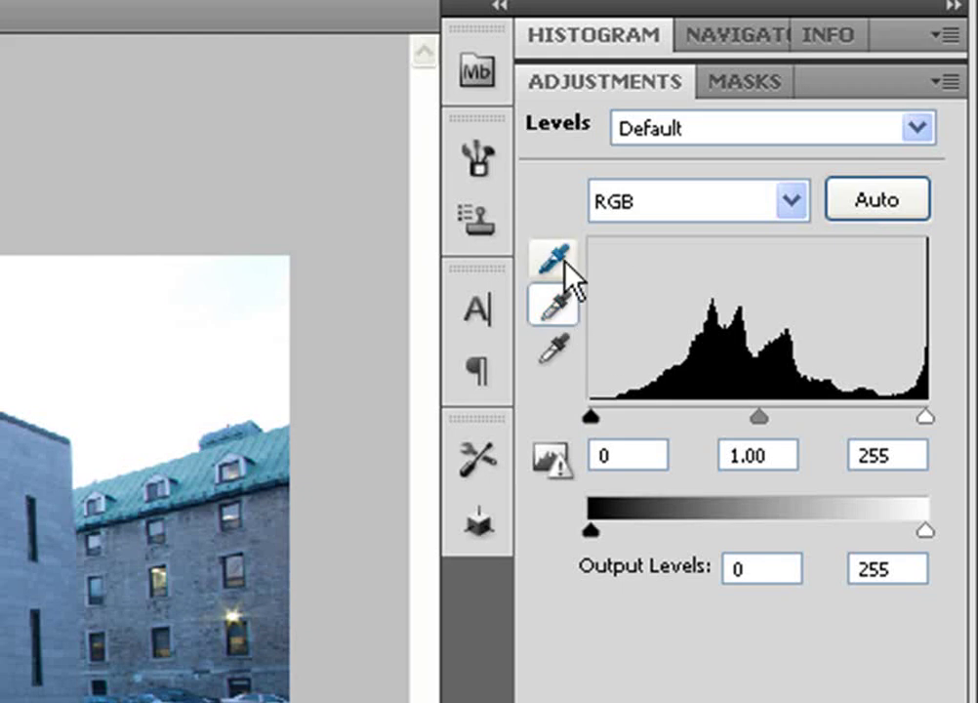
click(561, 306)
click(560, 260)
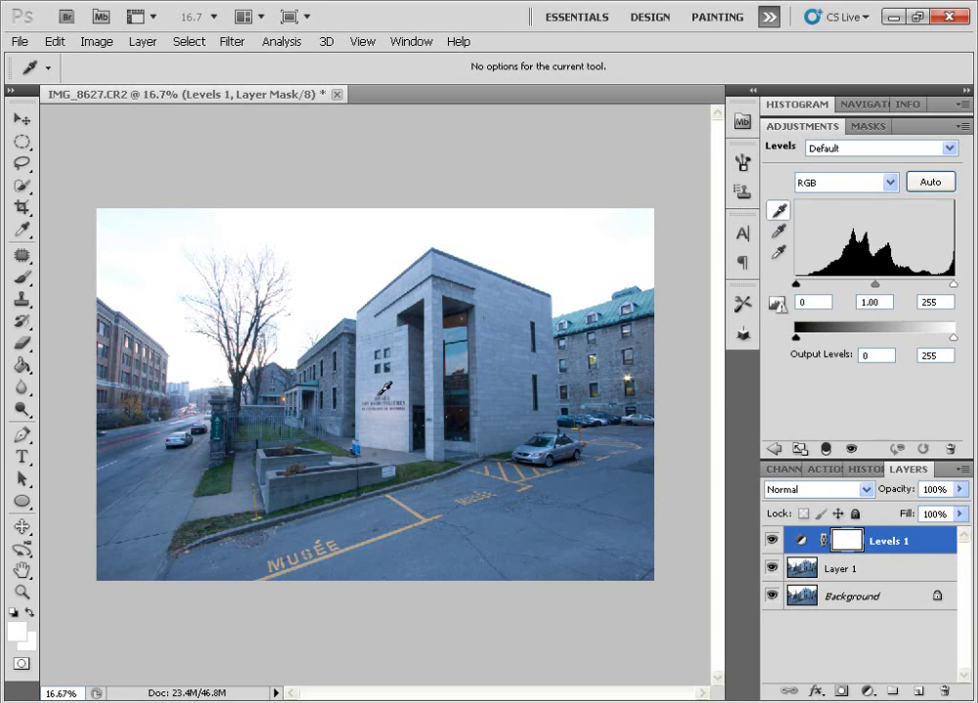
Zoom to the parked car, sample the black point from the dark window glass, and fit the photo on screen
scroll(375, 391, up, 4)
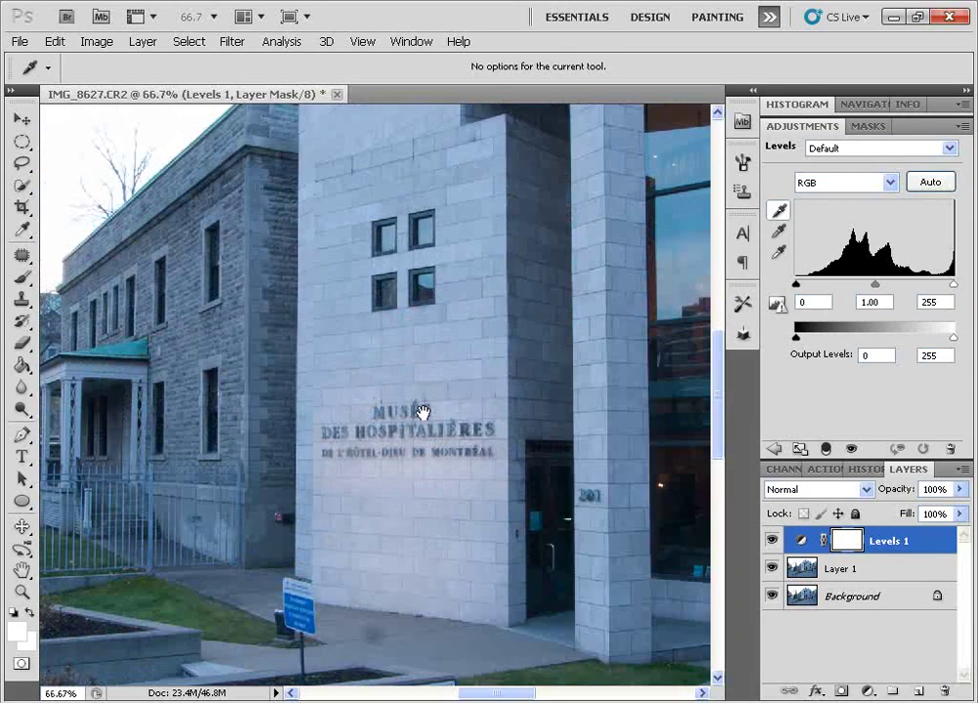
drag(422, 410, 221, 371)
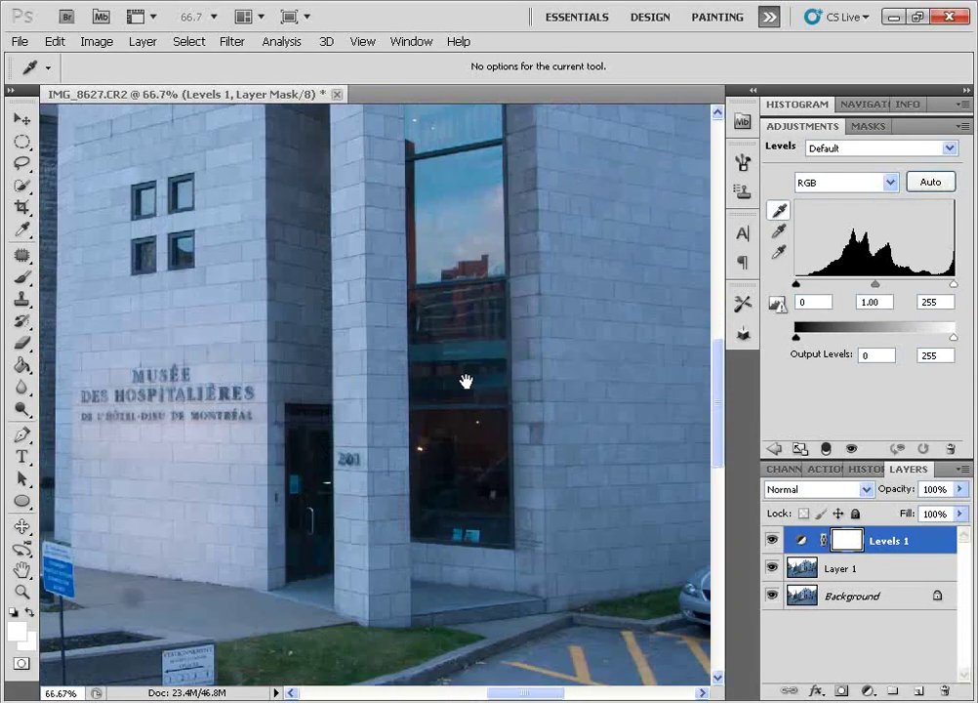
drag(463, 380, 334, 320)
mouse_move(321, 396)
mouse_down()
mouse_move(291, 376)
mouse_move(328, 380)
mouse_up()
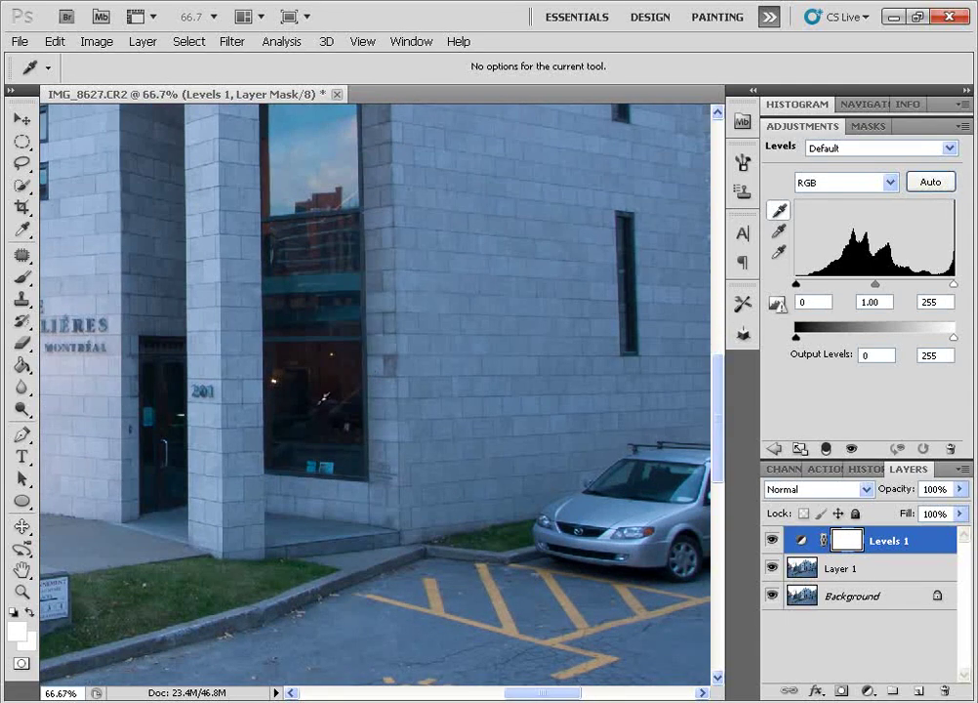
click(310, 387)
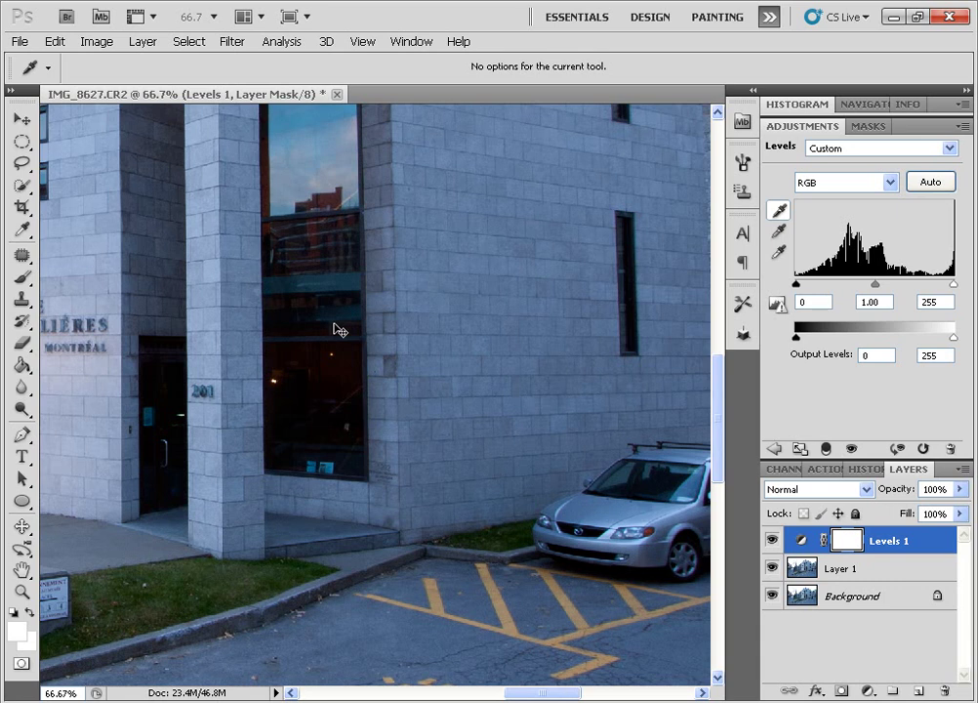
key(ctrl+0)
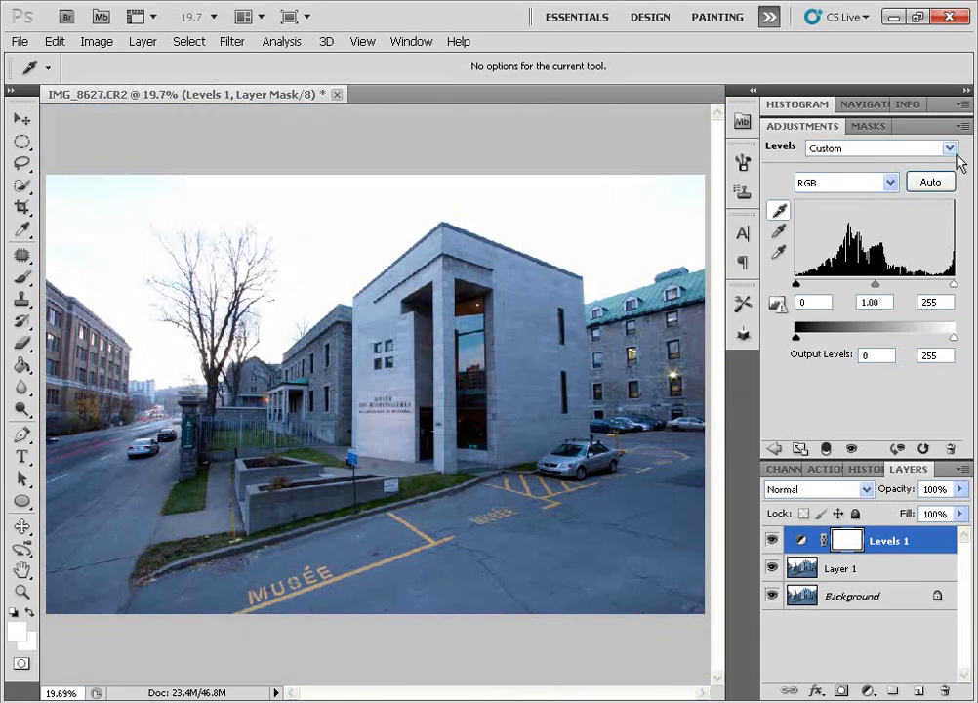
Set the Levels white point from the white parking sign and fit the photo on screen
click(780, 253)
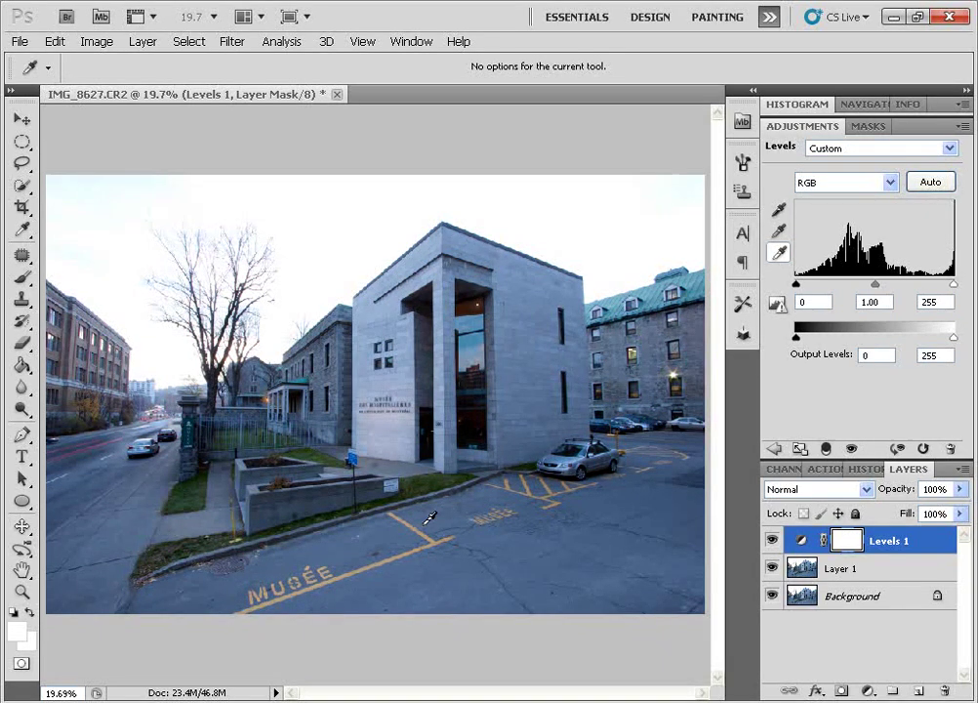
scroll(414, 472, up, 4)
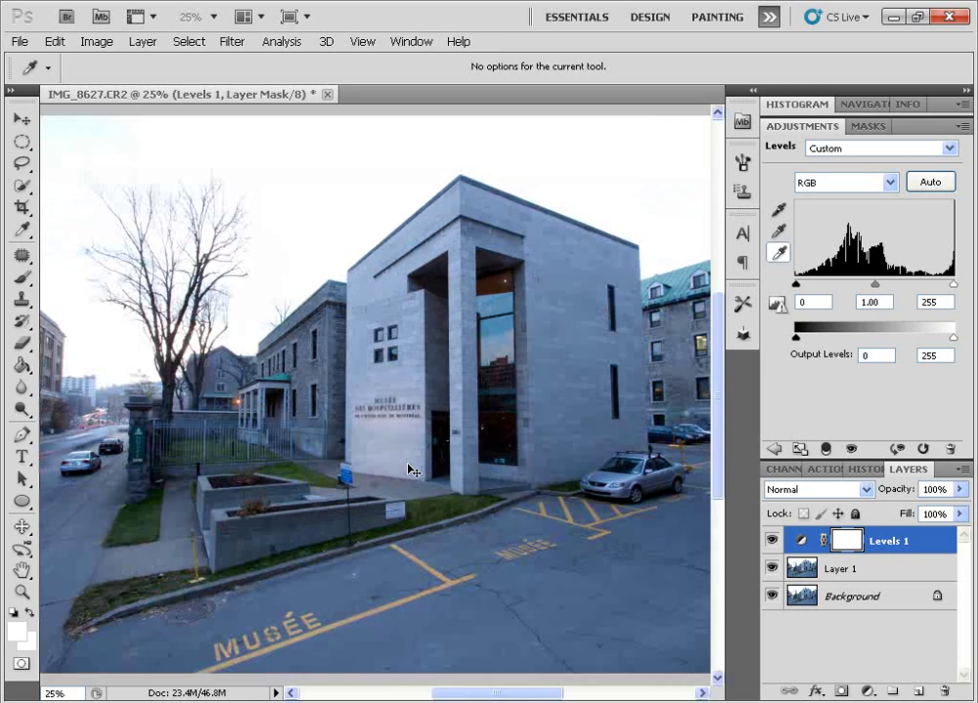
scroll(414, 472, up, 1)
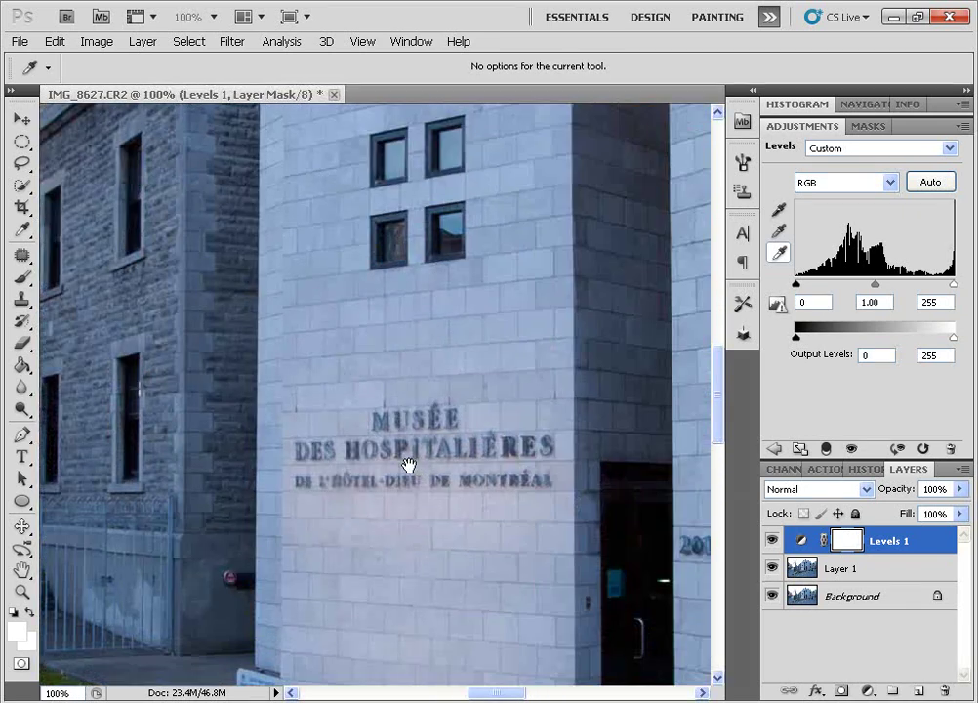
scroll(393, 361, down, 8)
drag(396, 454, 325, 390)
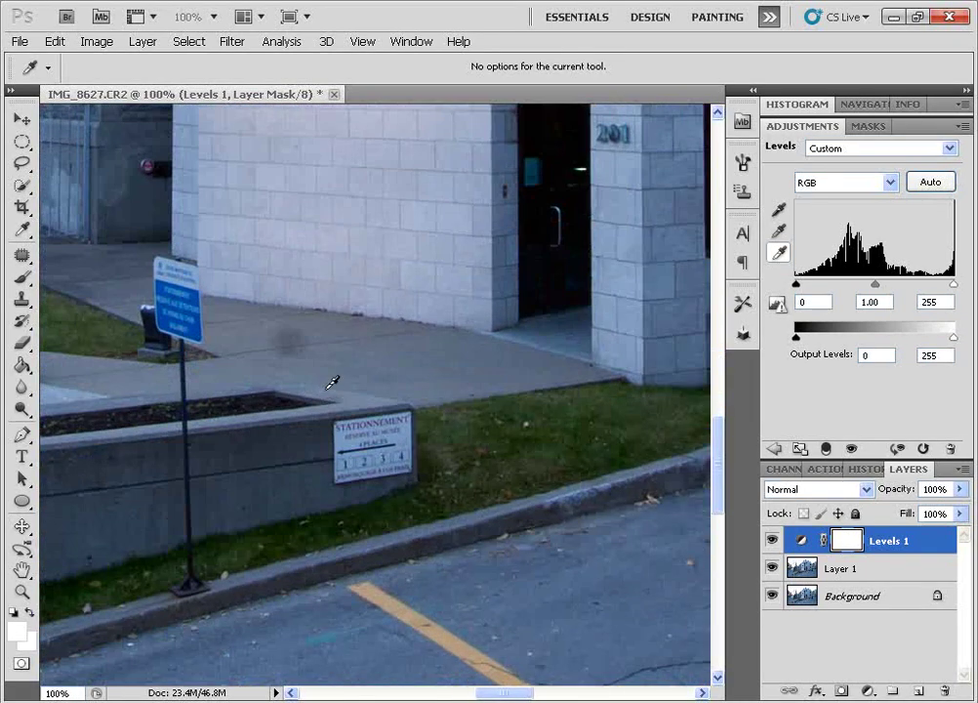
scroll(327, 391, up, 2)
scroll(381, 353, down, 2)
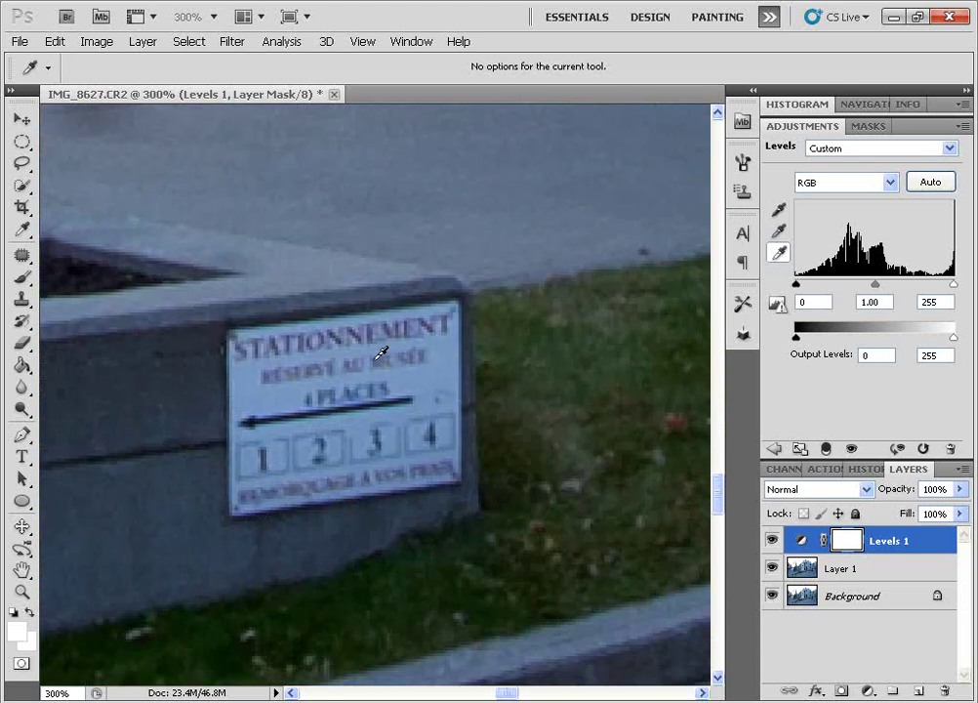
click(447, 366)
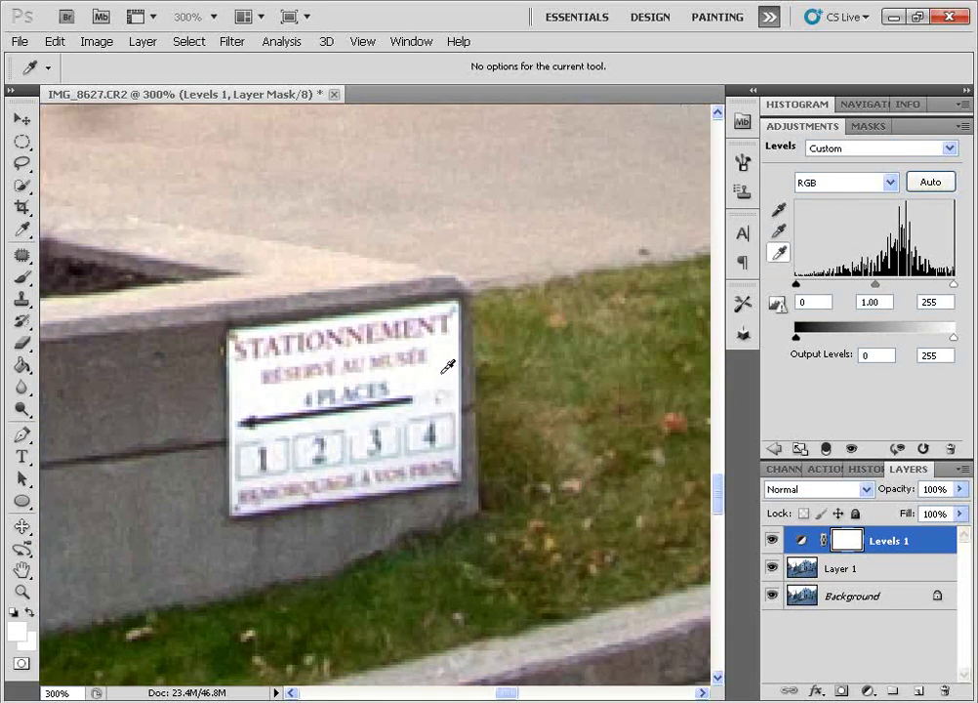
key(ctrl+0)
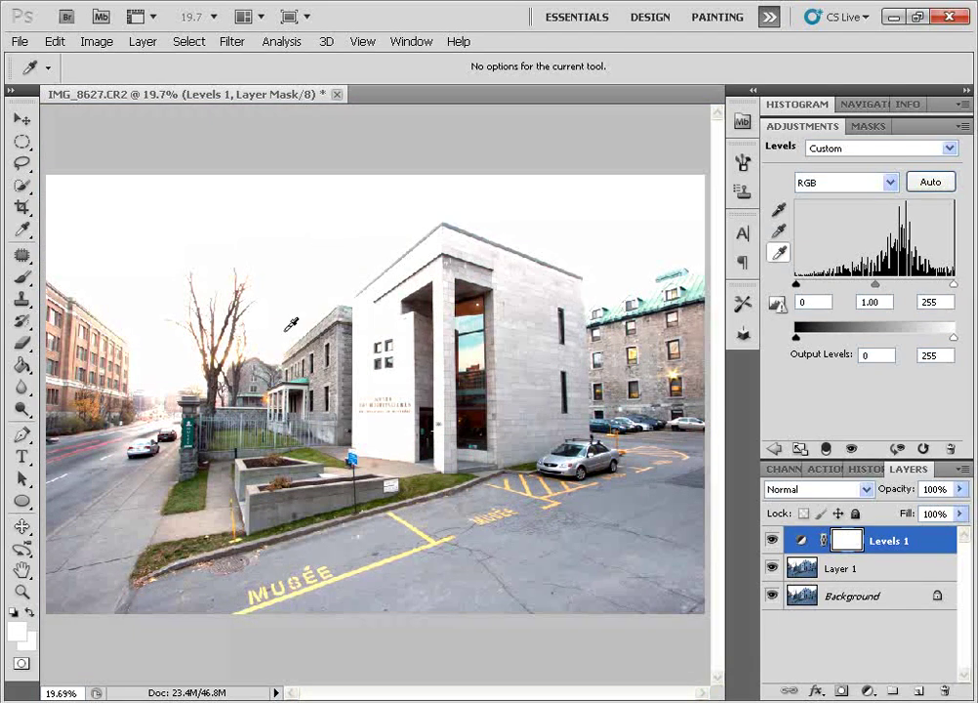
Sample the Levels grey point from the asphalt, then toggle Levels 1 to compare
click(779, 233)
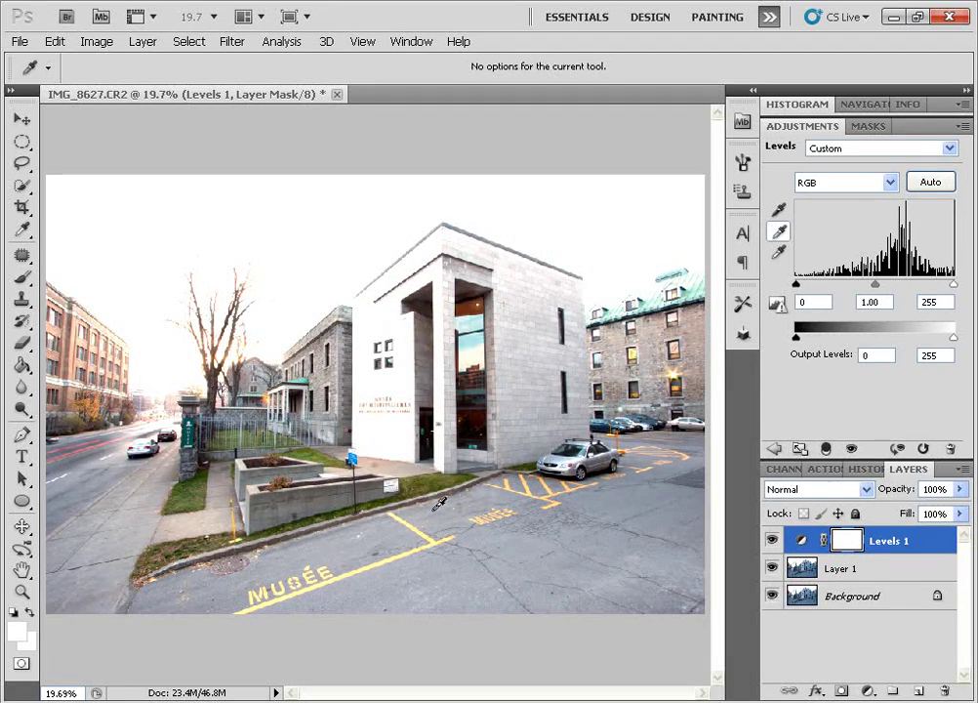
click(348, 536)
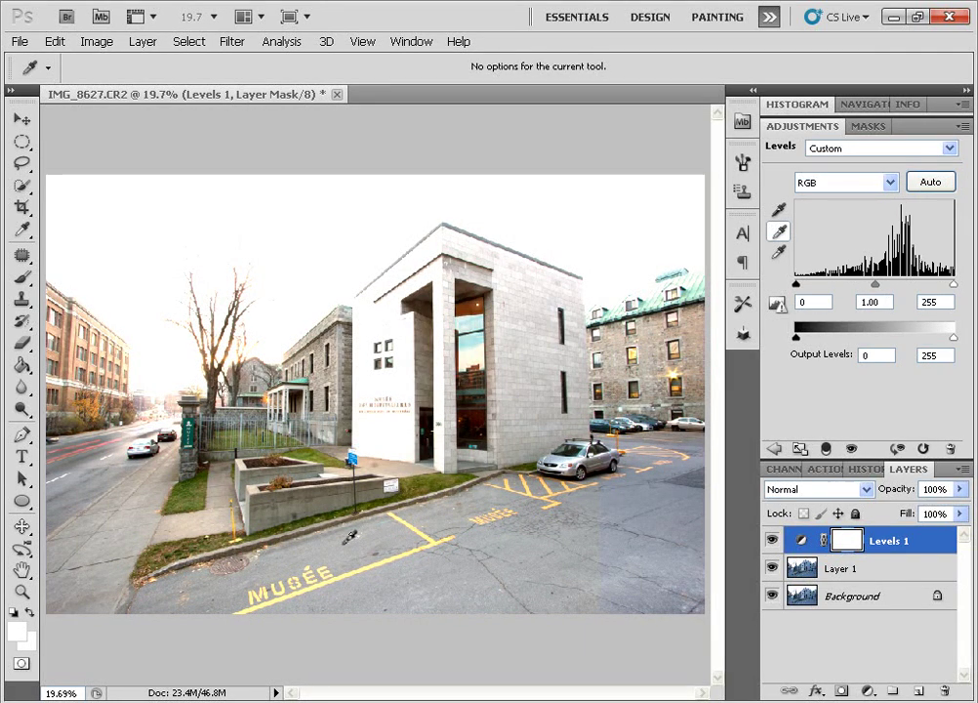
click(337, 544)
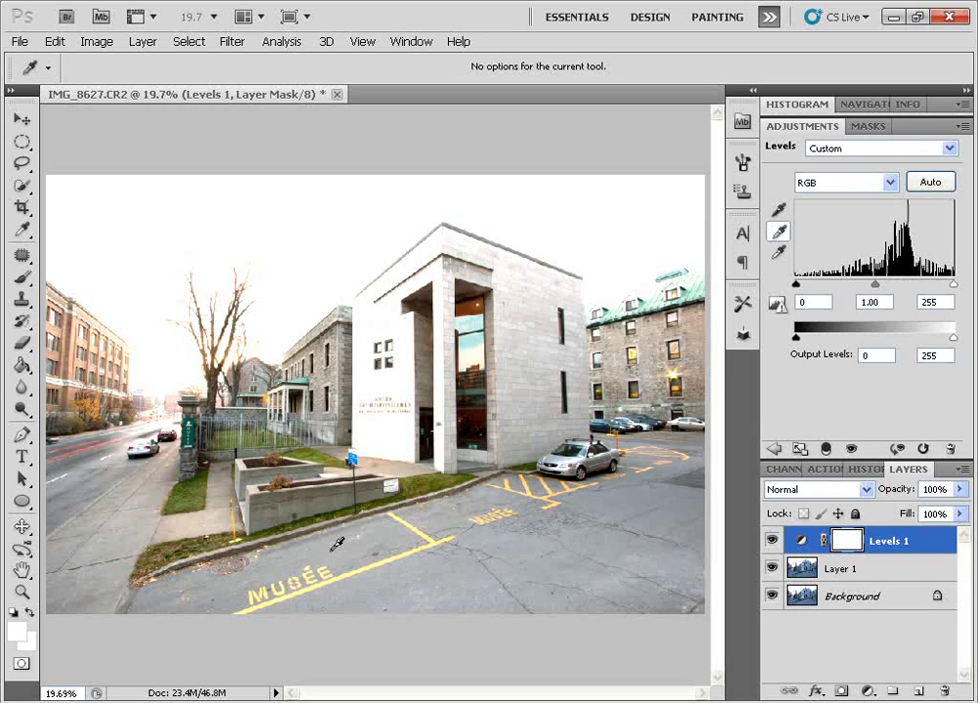
click(384, 527)
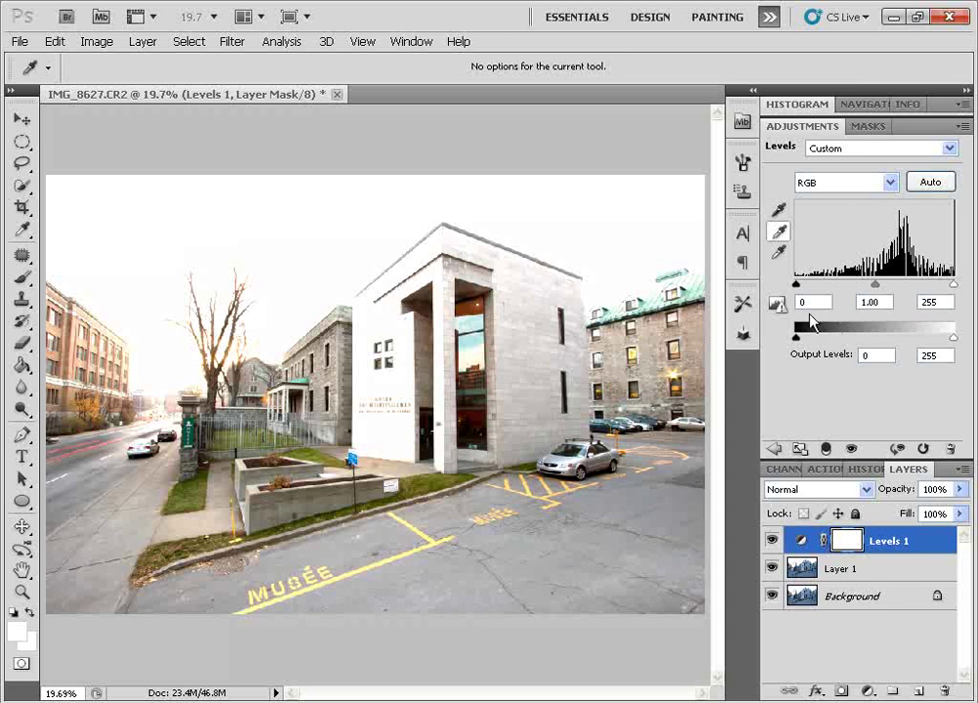
click(771, 542)
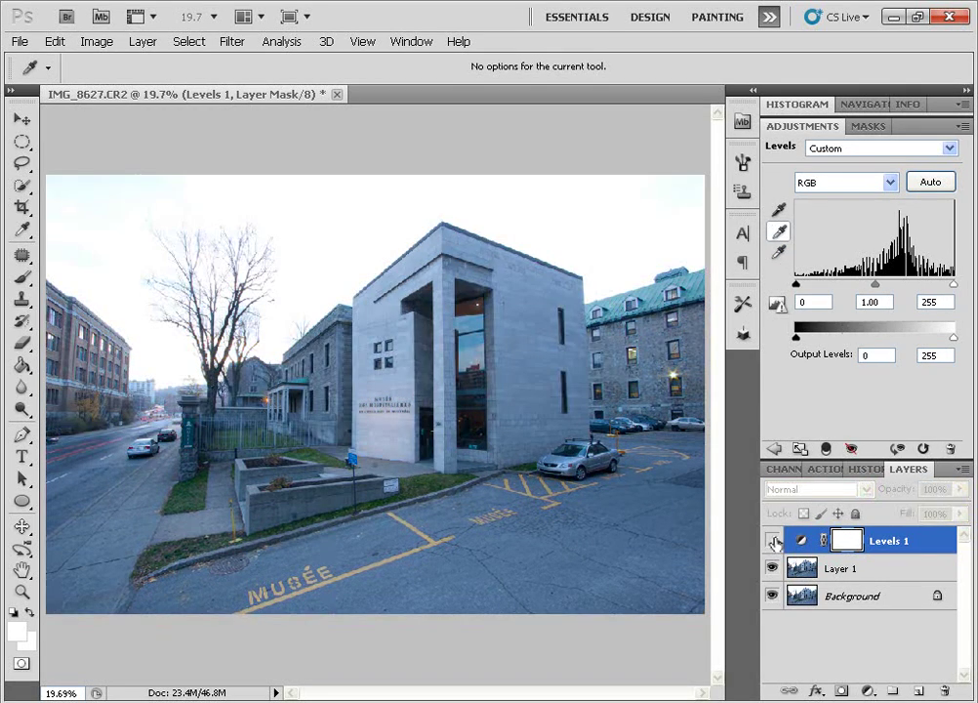
click(773, 542)
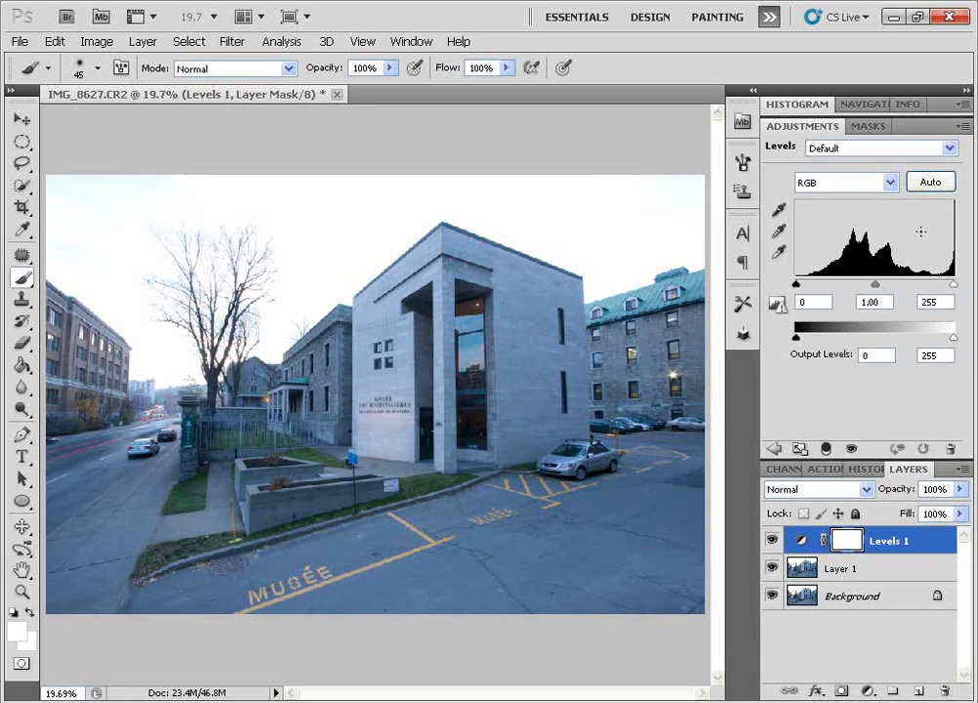
Raise the Blue channel's black point in Levels and compare with the eye icon
click(886, 185)
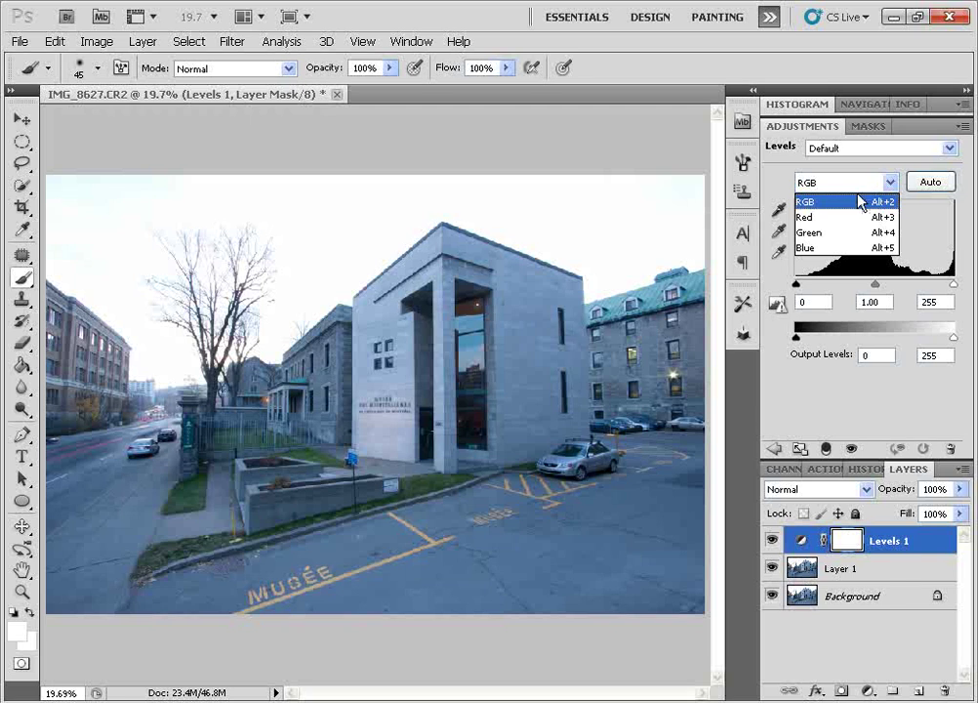
click(816, 250)
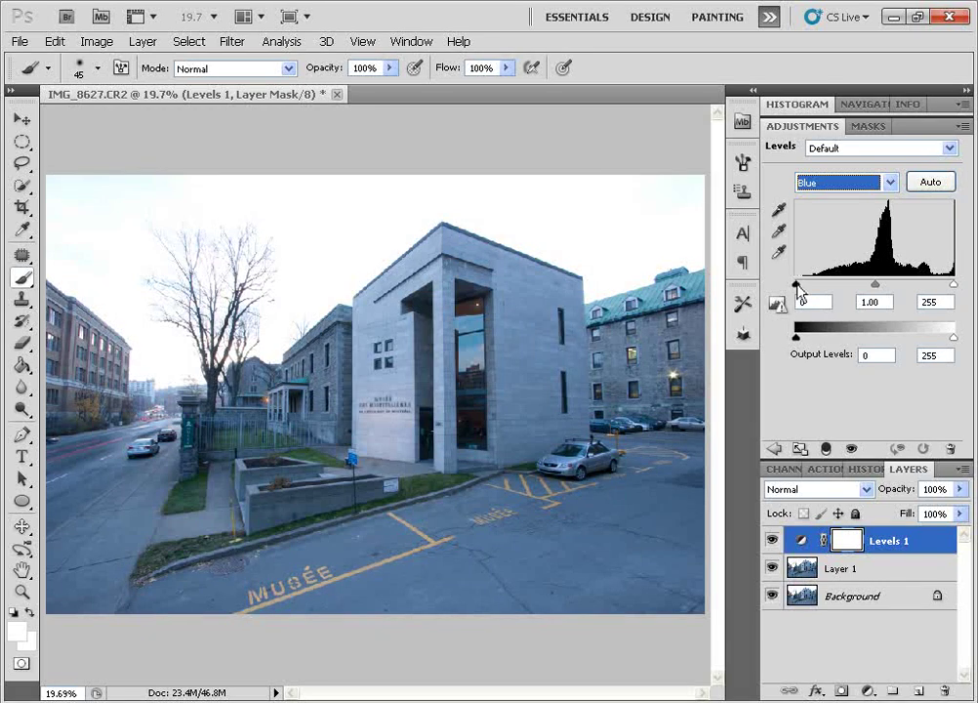
mouse_move(798, 285)
mouse_down()
mouse_move(825, 282)
mouse_move(813, 286)
mouse_up()
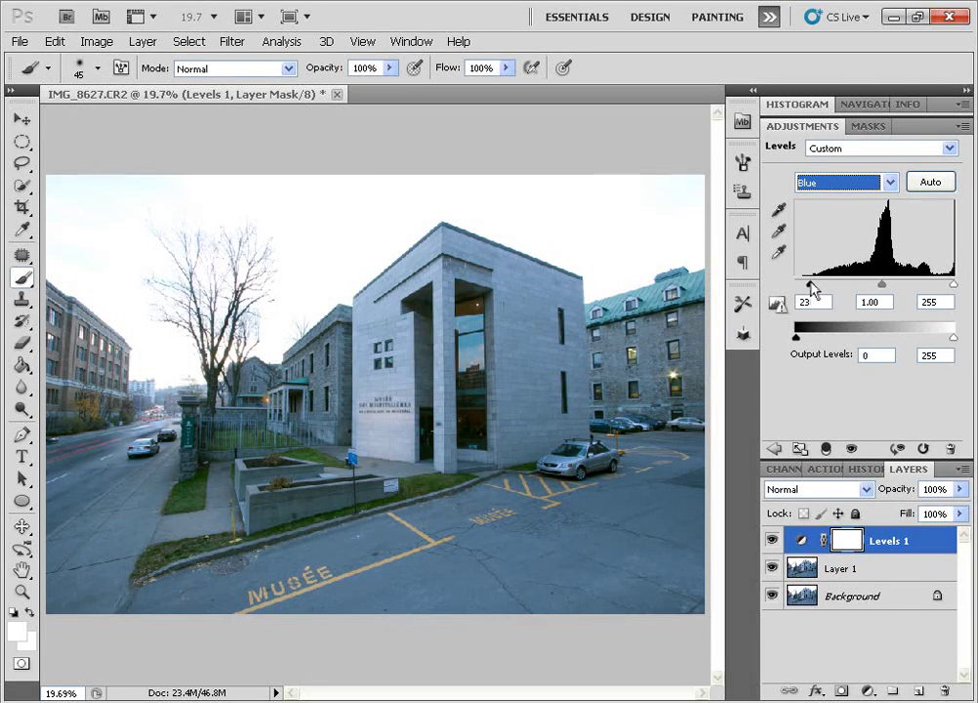
click(770, 538)
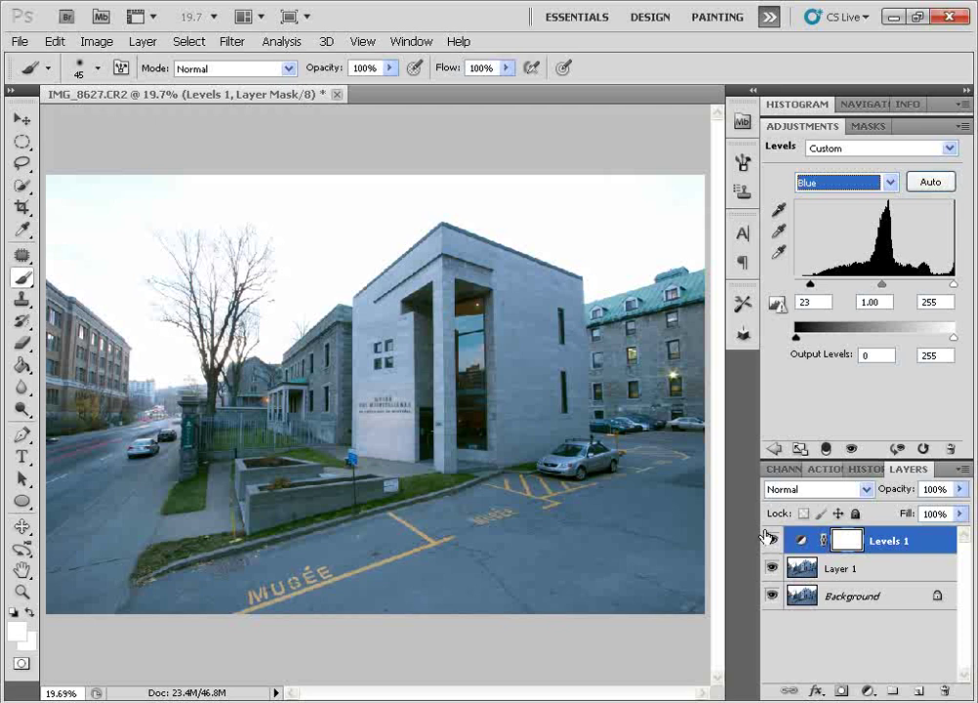
click(771, 538)
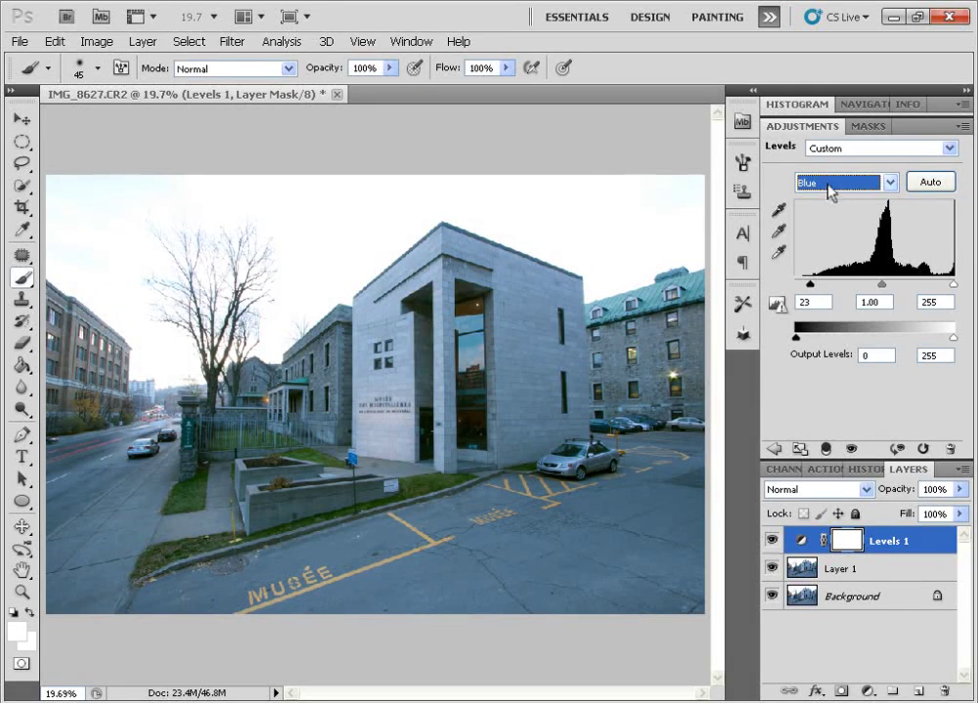
Set the Green channel's black input to 11 and compare with the eye icon
scroll(829, 191, up, 1)
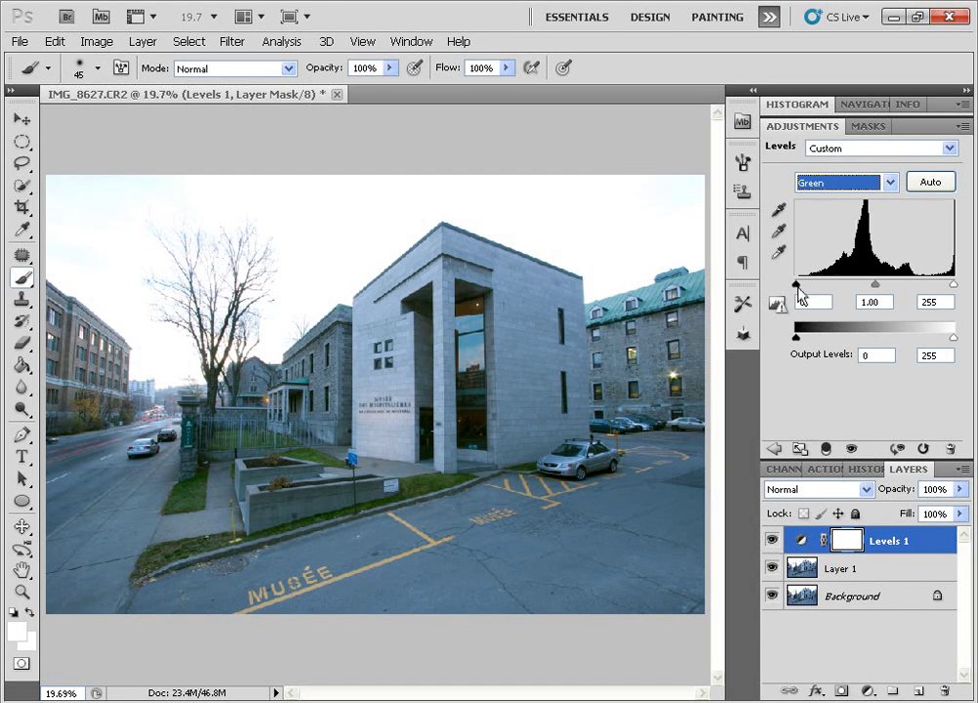
drag(799, 287, 807, 291)
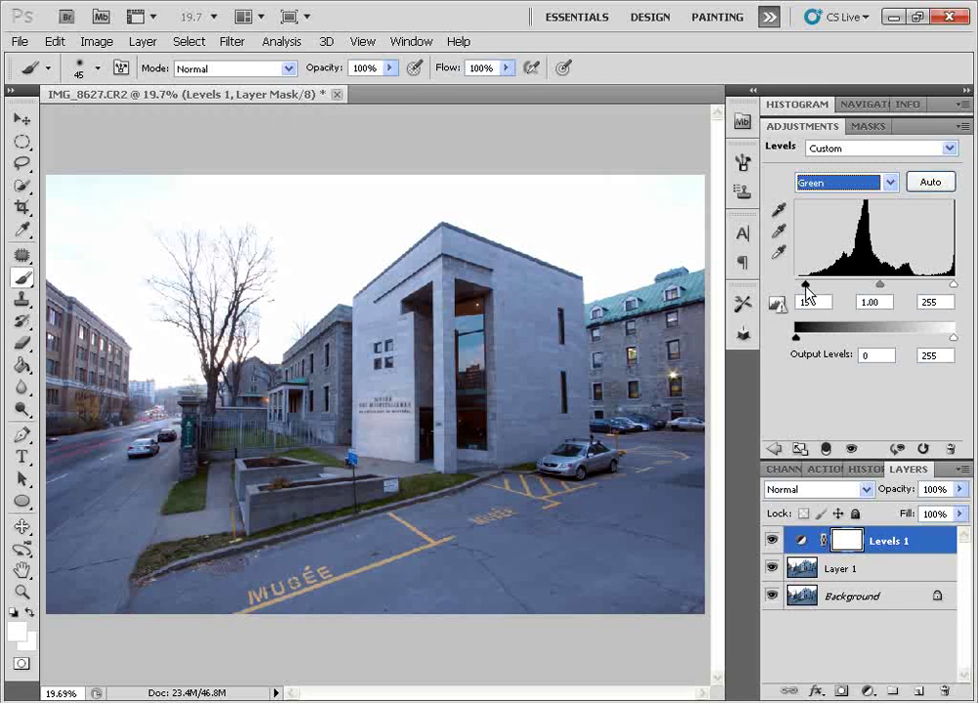
drag(808, 290, 803, 290)
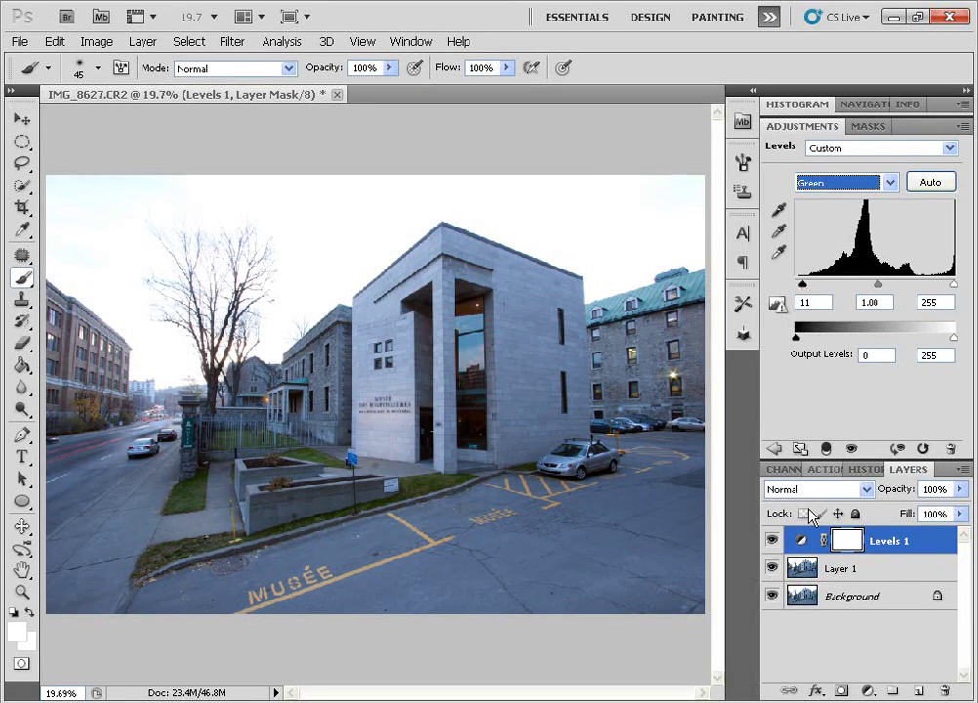
click(774, 541)
click(773, 540)
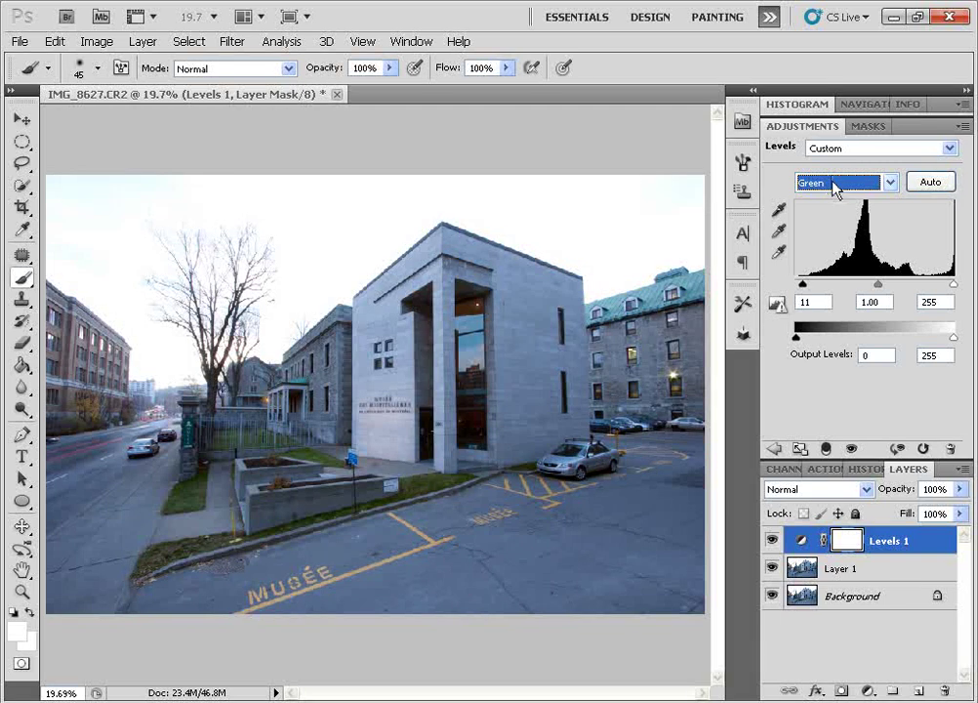
Return to the RGB channel, compare once more, and delete the Levels 1 layer
key(Up)
key(Up)
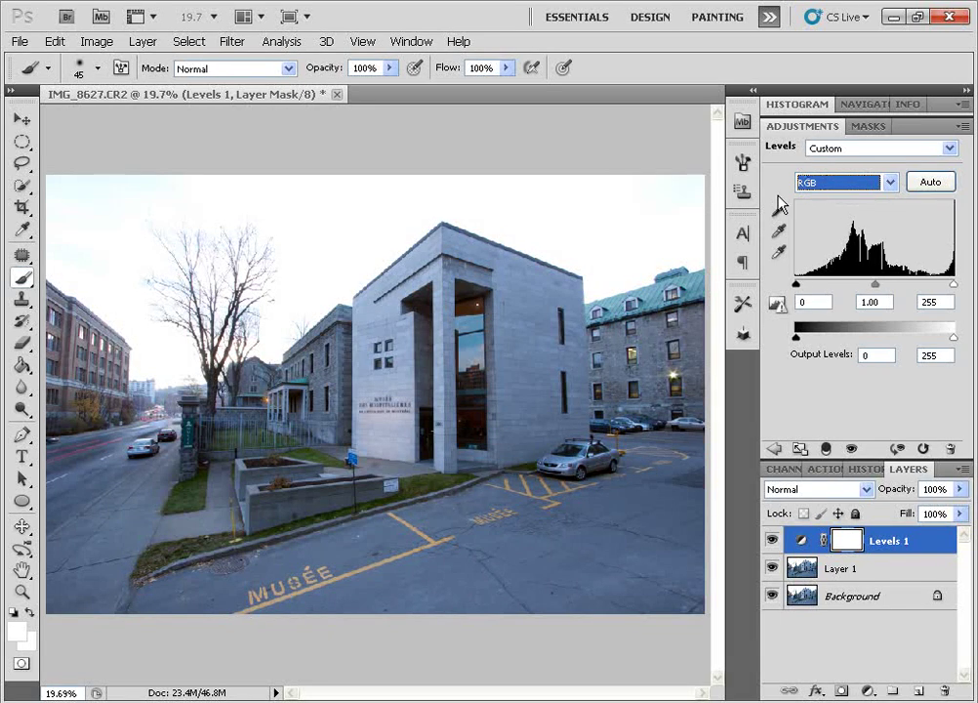
click(773, 541)
click(773, 542)
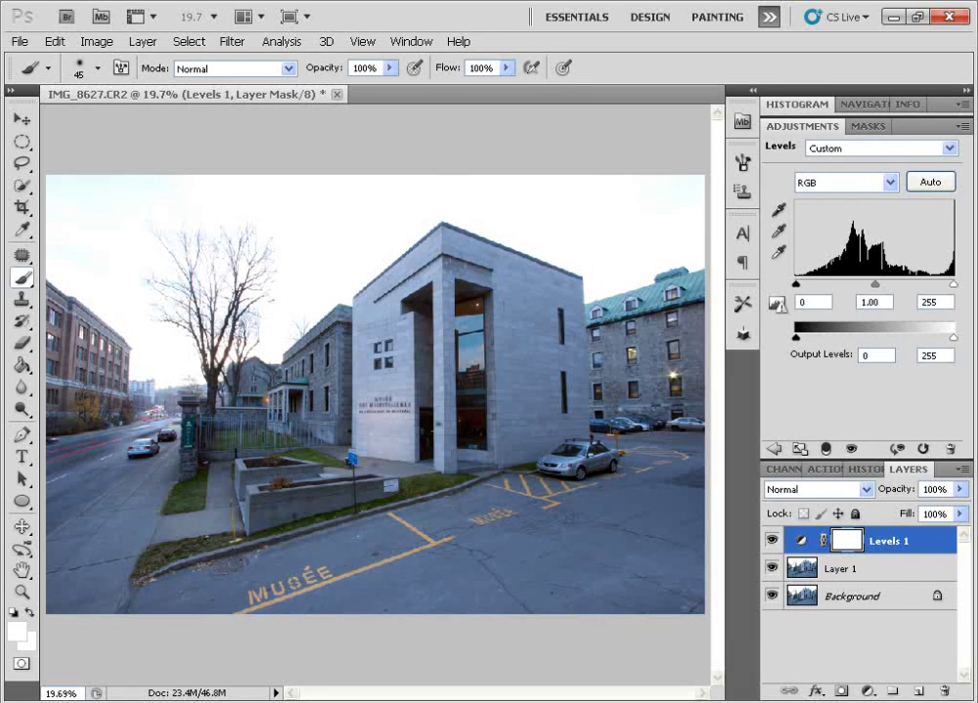
key(Delete)
Add a Curves 1 adjustment layer and bring up its auto colour correction options
click(867, 691)
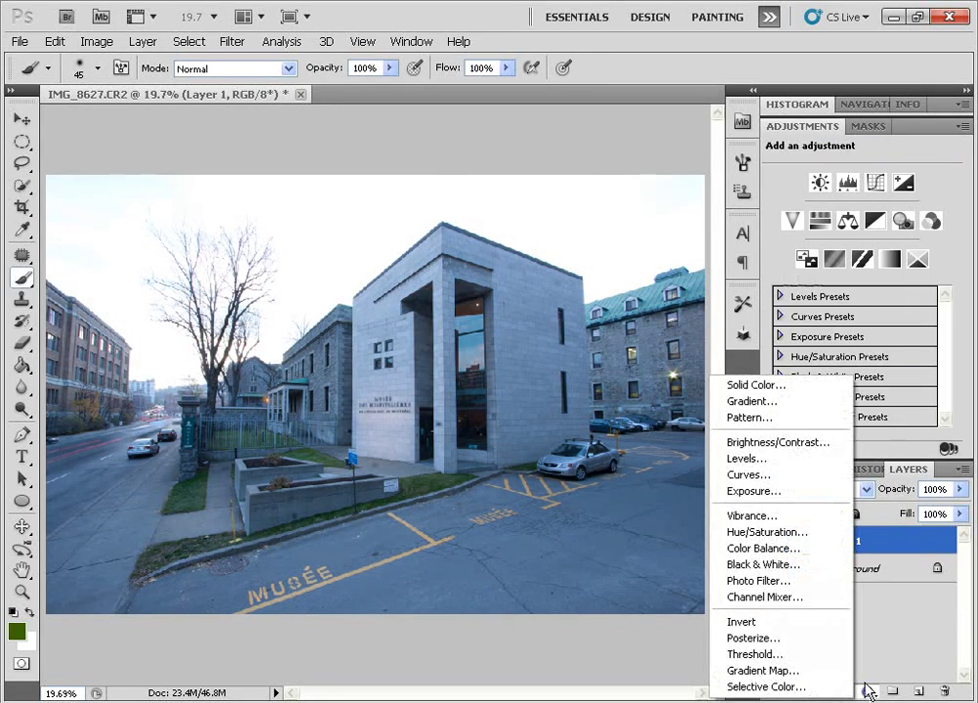
click(749, 475)
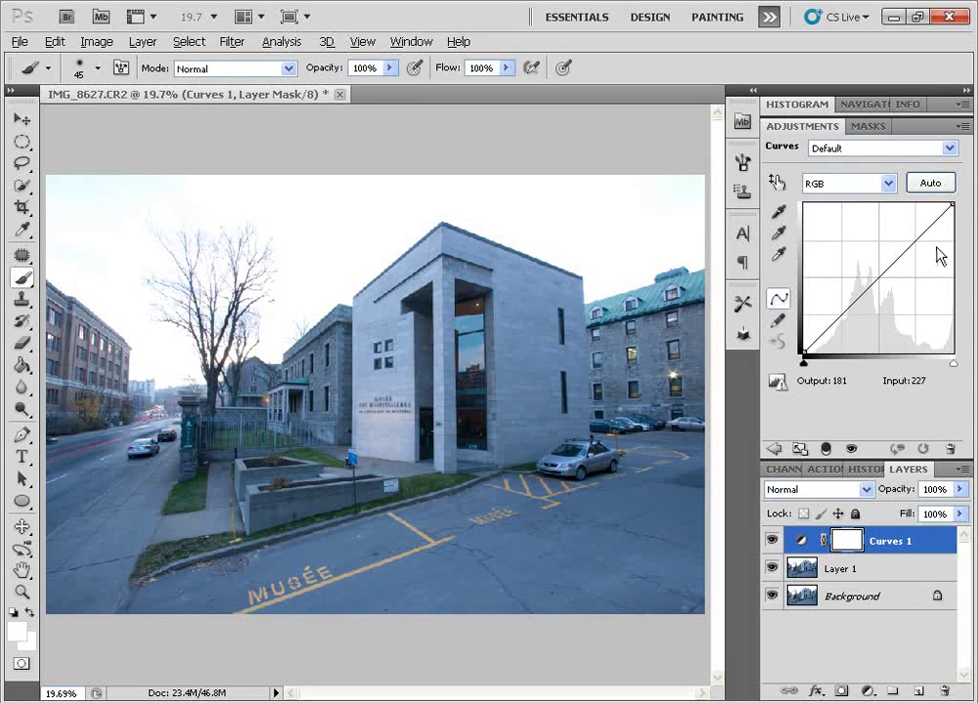
alt+click(932, 186)
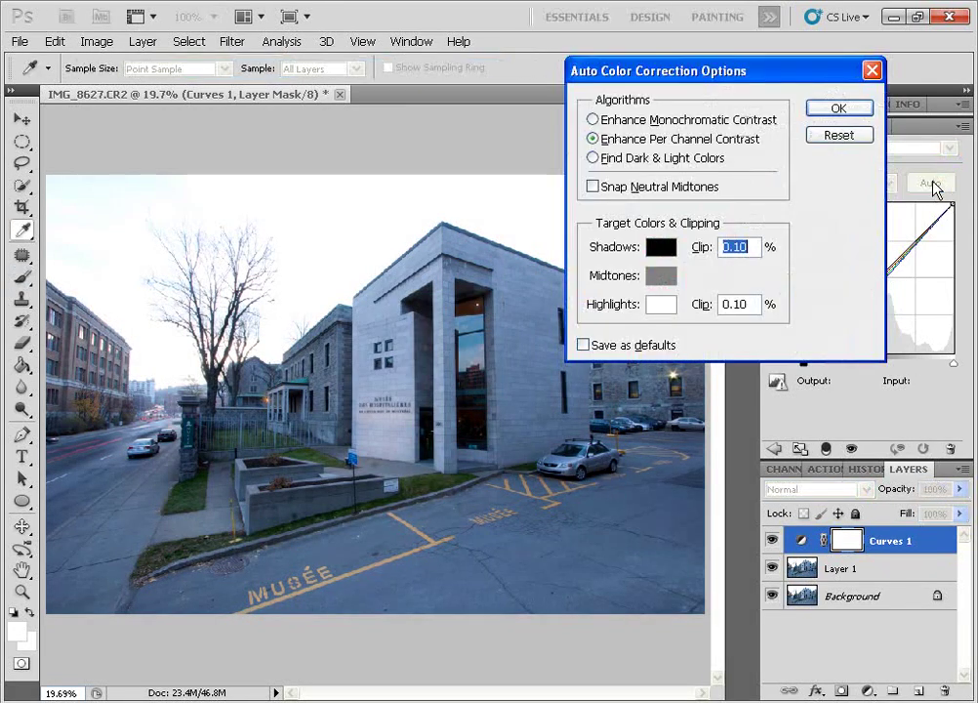
drag(699, 71, 489, 37)
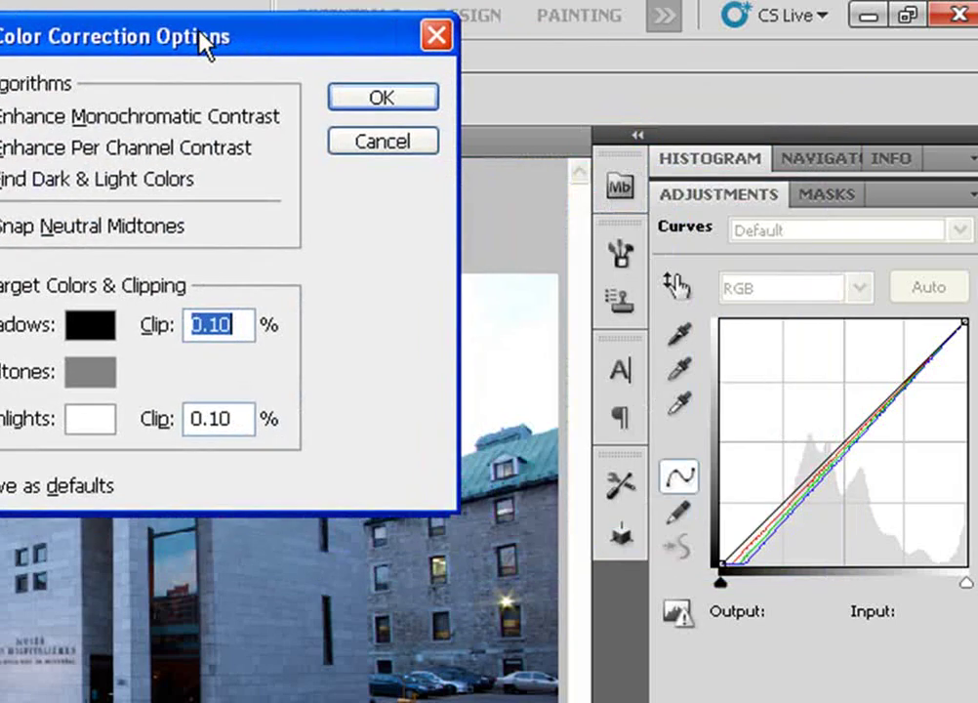
drag(219, 29, 290, 33)
drag(206, 46, 193, 48)
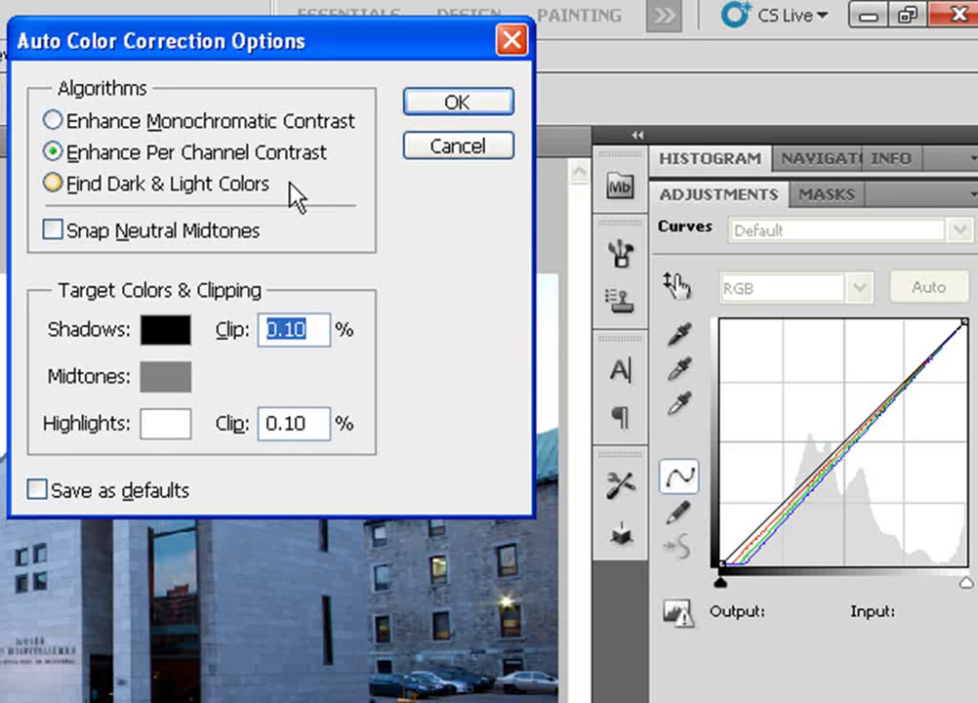
drag(323, 45, 332, 39)
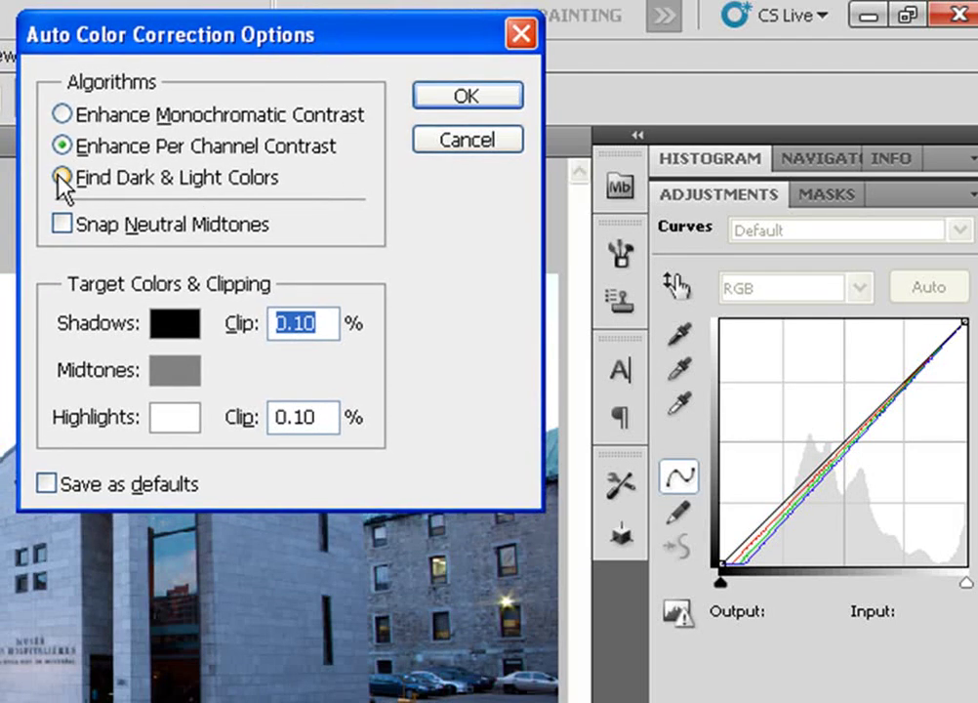
Choose Find Dark & Light Colors with Snap Neutral Midtones and apply
click(86, 184)
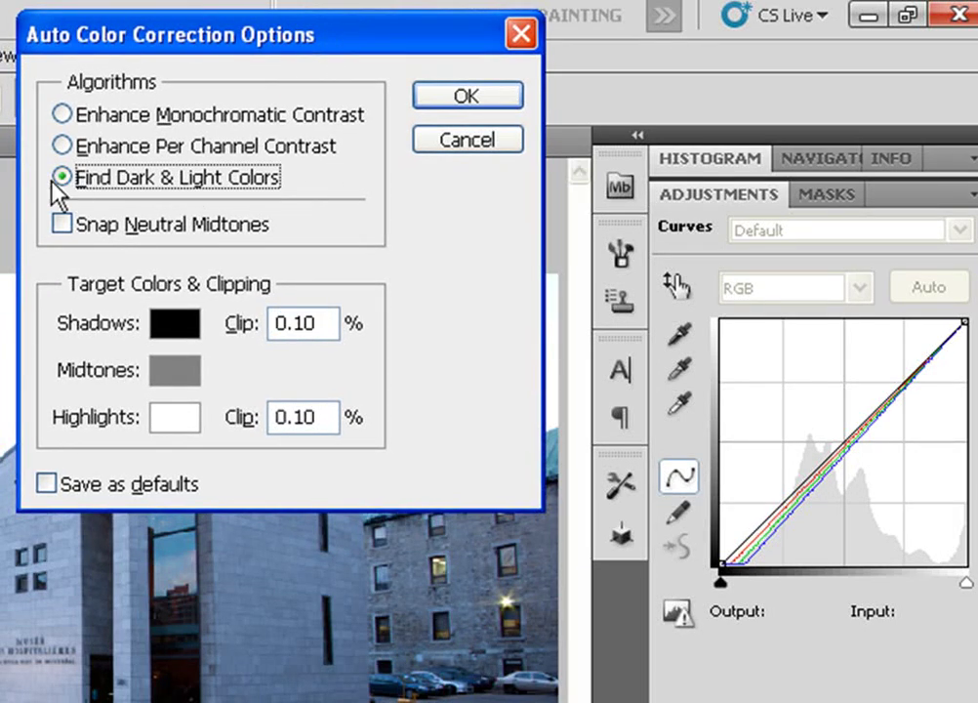
drag(290, 44, 328, 27)
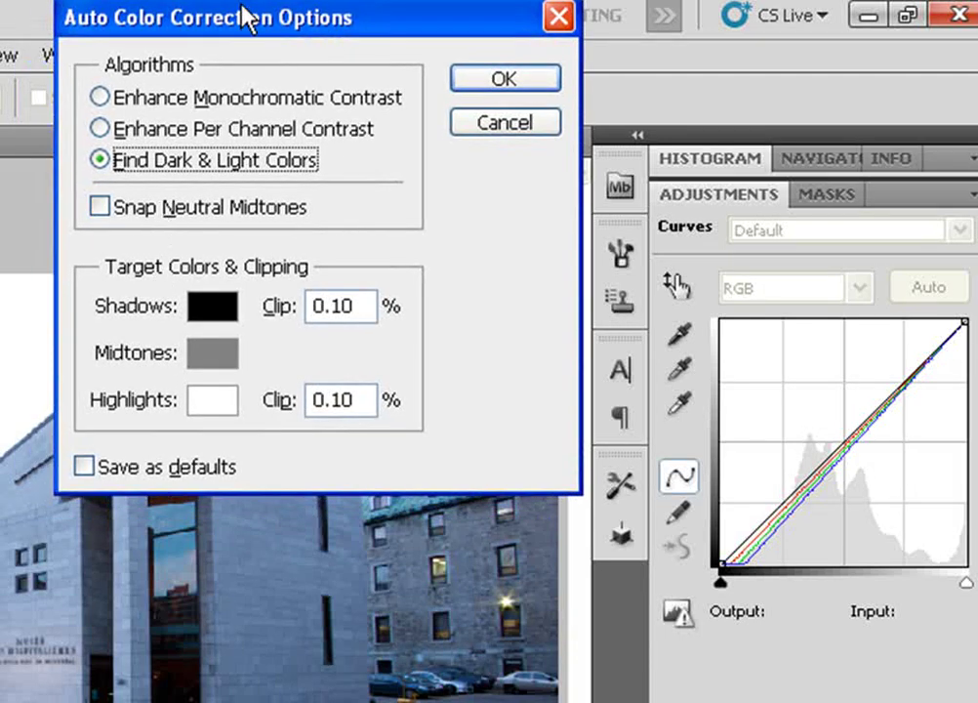
mouse_move(247, 18)
mouse_down()
mouse_move(279, 22)
mouse_move(257, 20)
mouse_up()
click(118, 203)
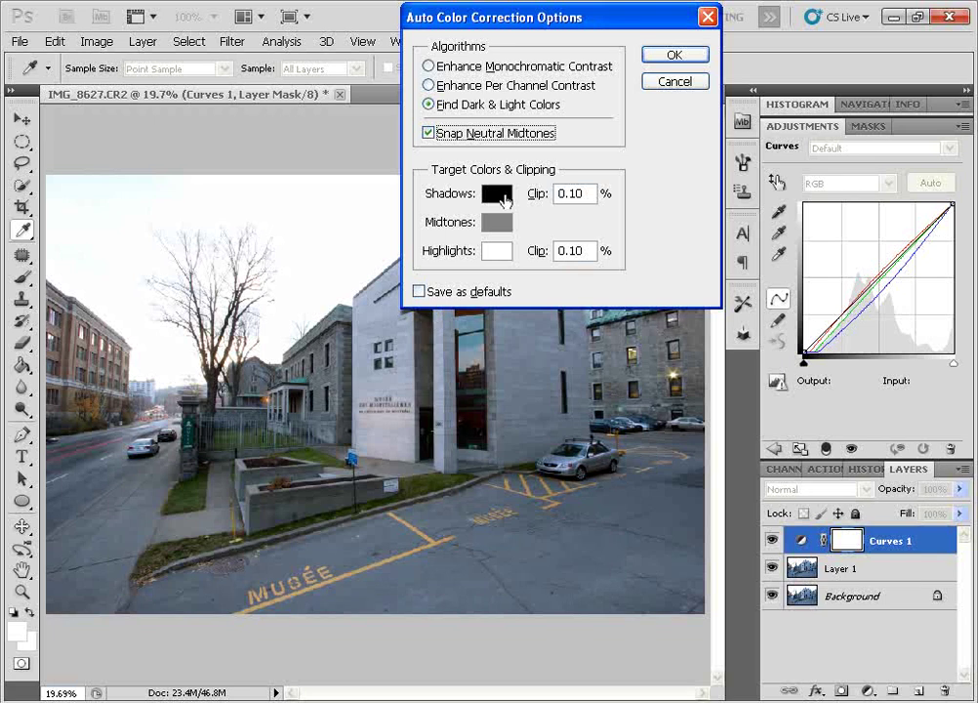
click(675, 56)
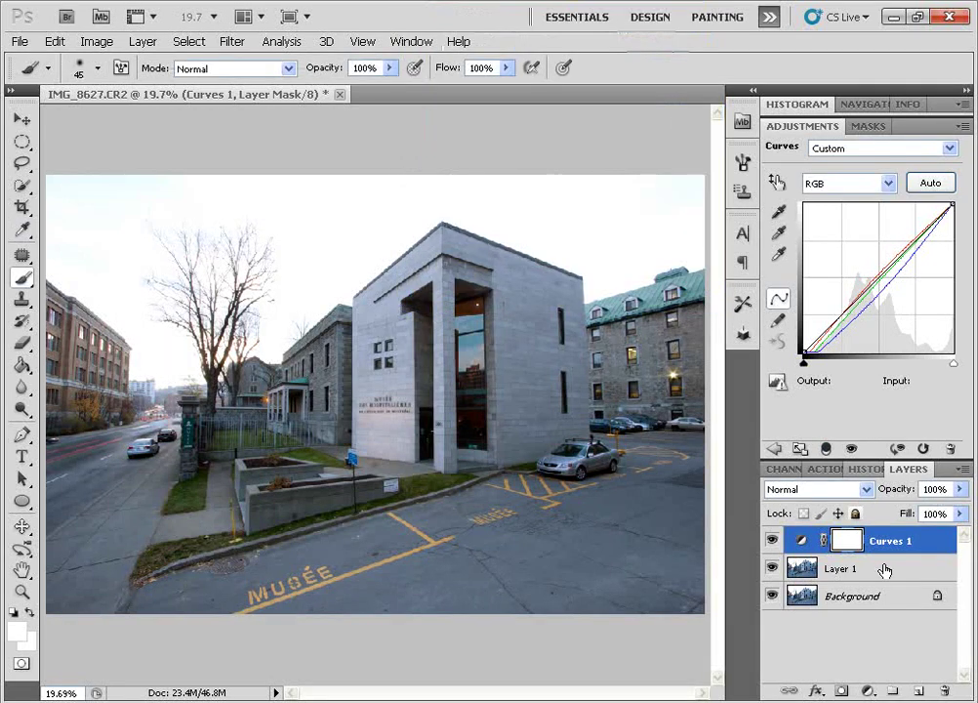
click(772, 540)
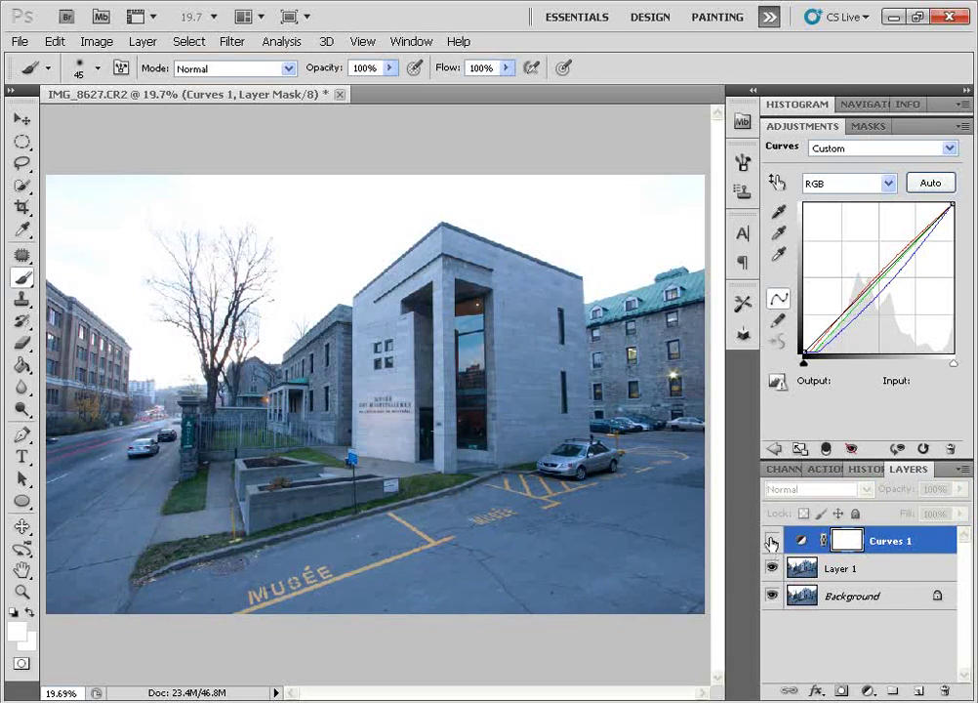
click(771, 541)
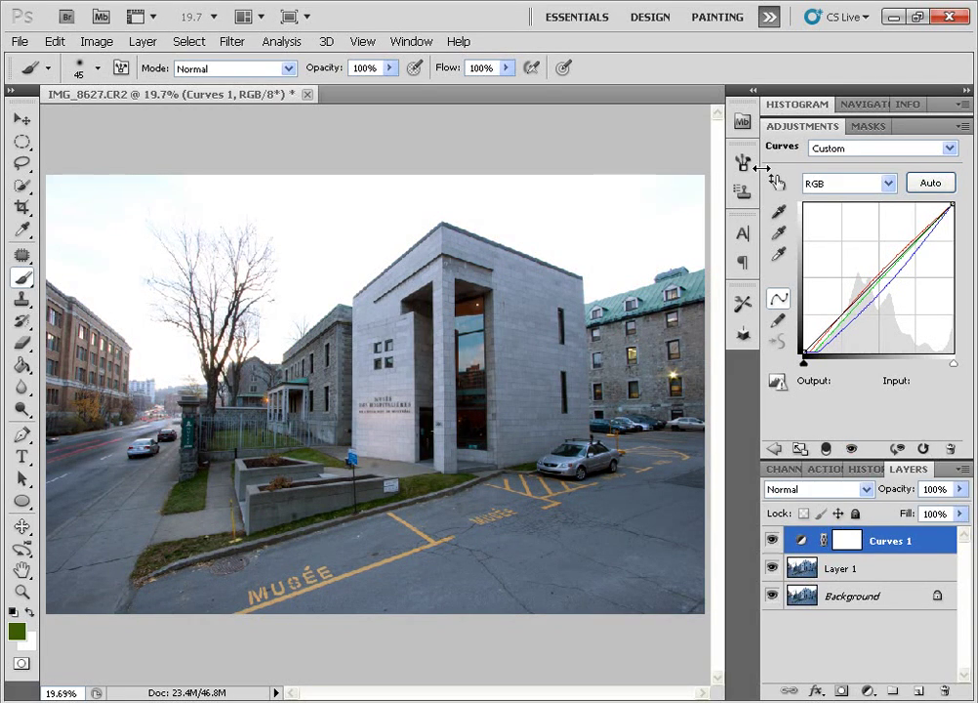